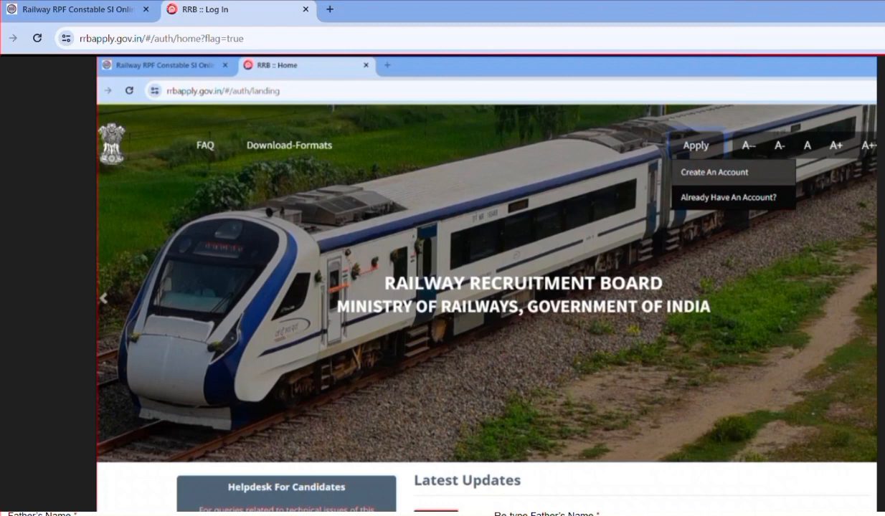
Scroll the account-creation form down to the Personal Information section
scroll(443, 285, down, 5)
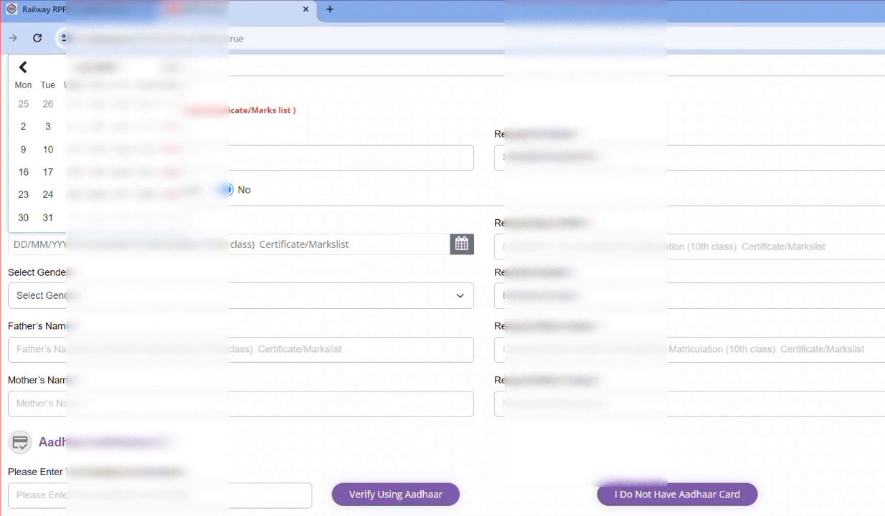
Pick 06/05/2002 as the date of birth in the calendar and retype it
click(171, 66)
click(99, 67)
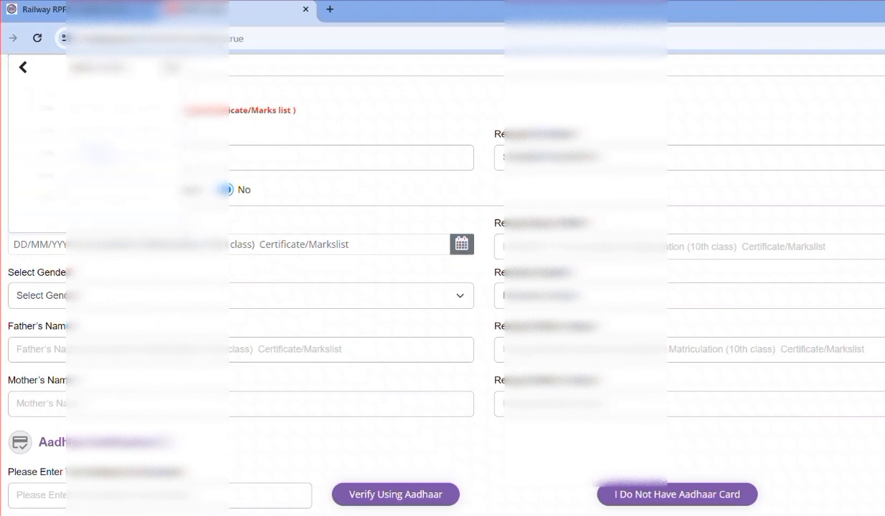
click(136, 152)
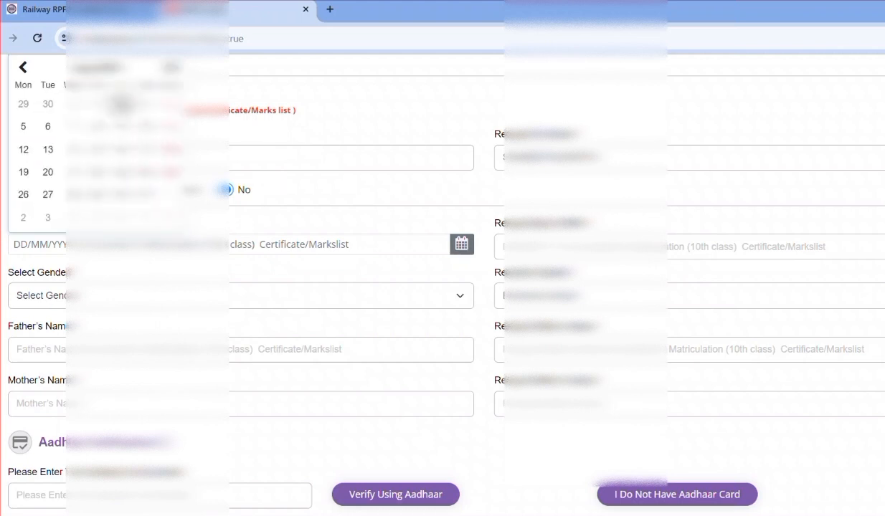
click(23, 67)
click(23, 68)
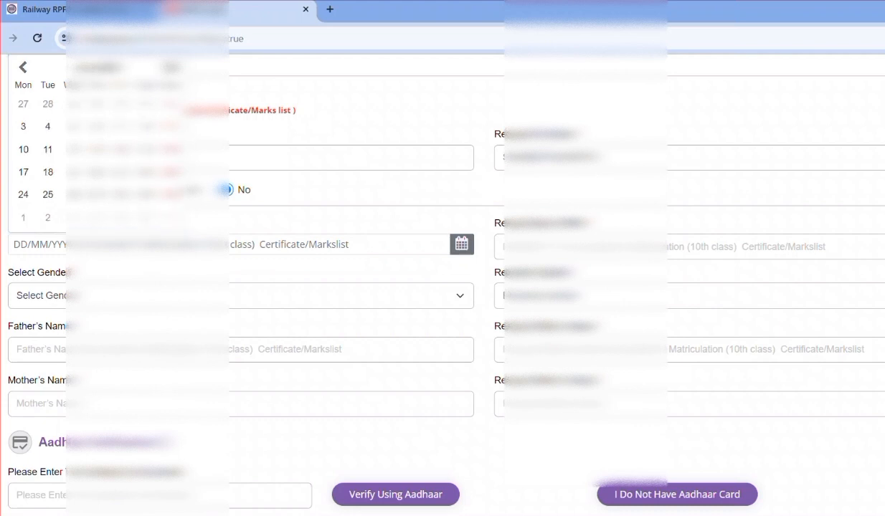
click(23, 67)
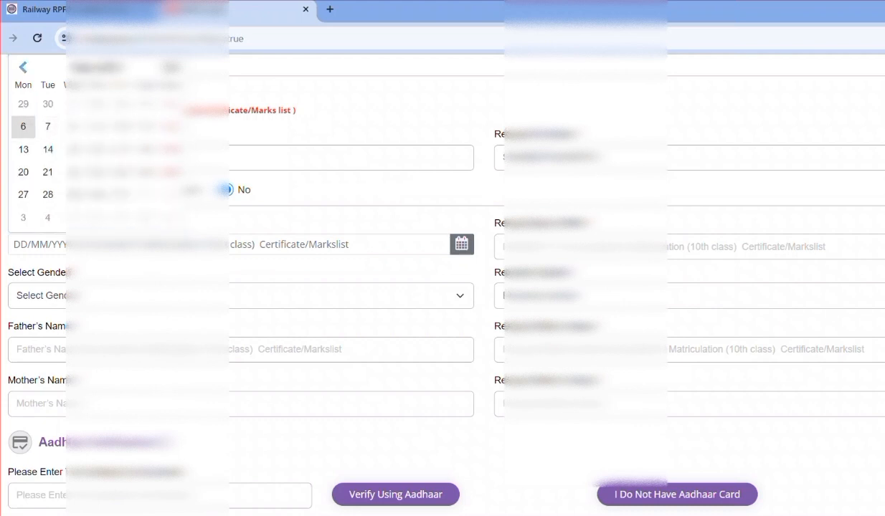
click(24, 126)
click(504, 247)
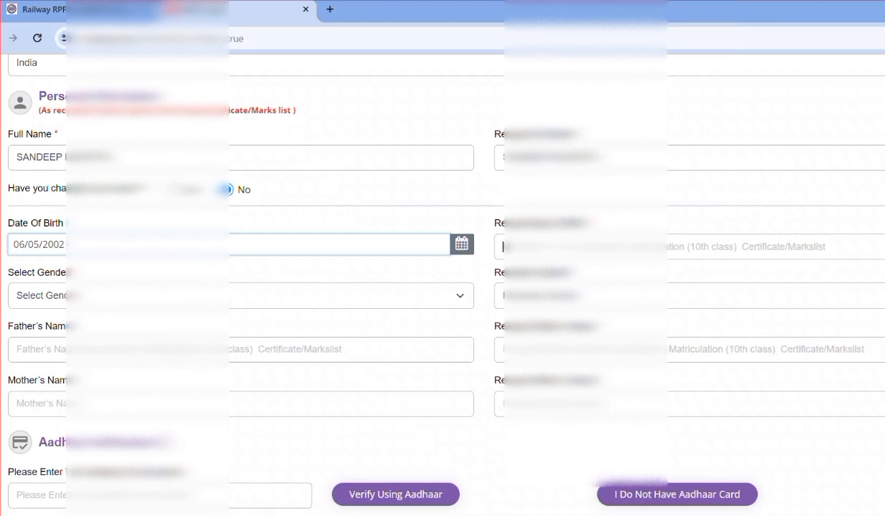
text(06/05/20)
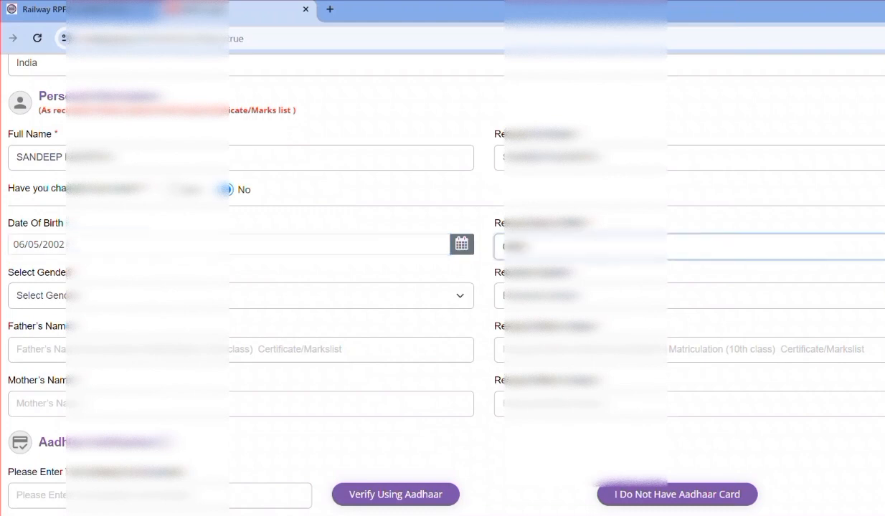
text(02)
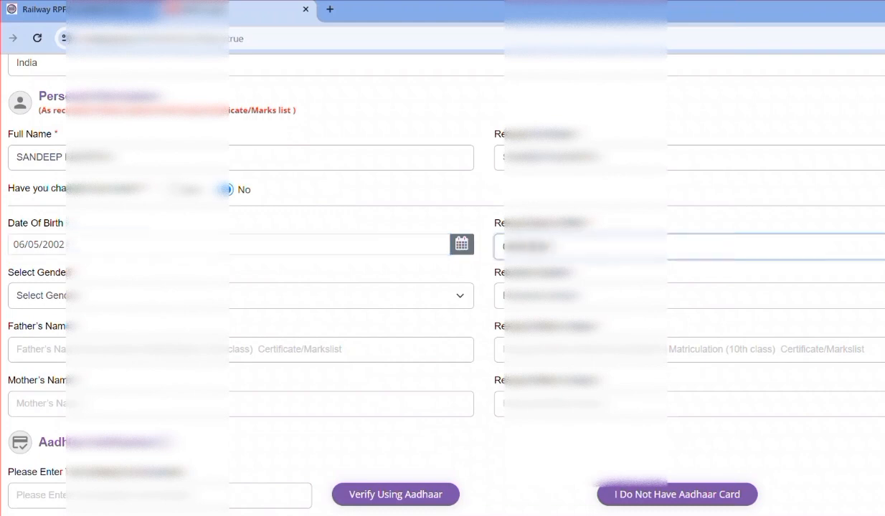
Set Male in both the Gender and Retype Gender dropdowns
scroll(442, 286, down, 1)
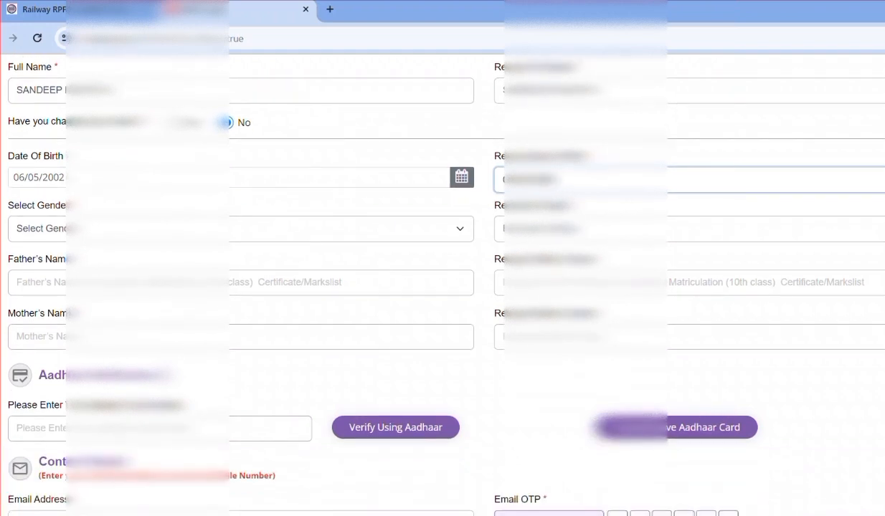
click(215, 229)
click(148, 260)
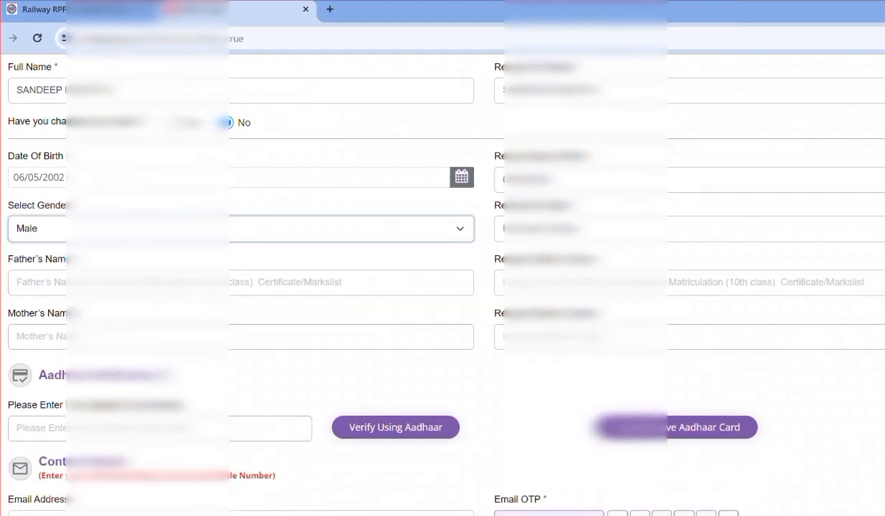
click(585, 228)
click(574, 261)
scroll(574, 260, down, 3)
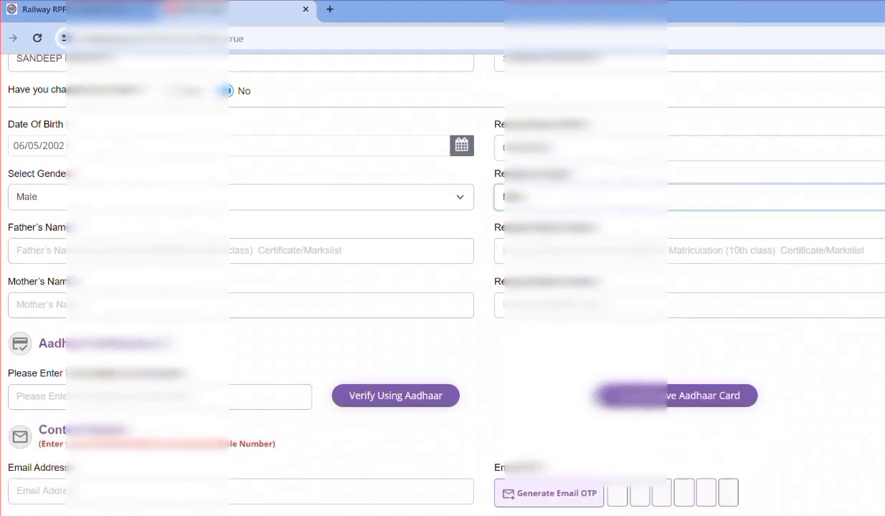
scroll(442, 286, up, 2)
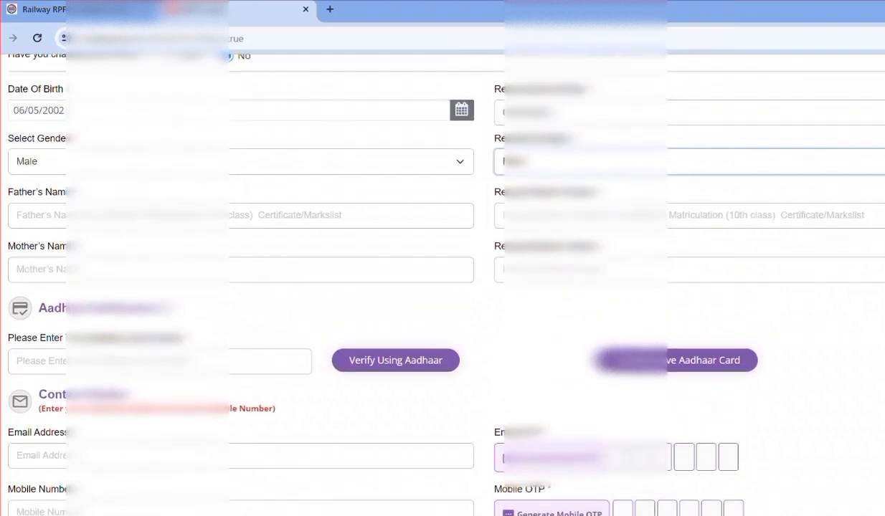
click(147, 215)
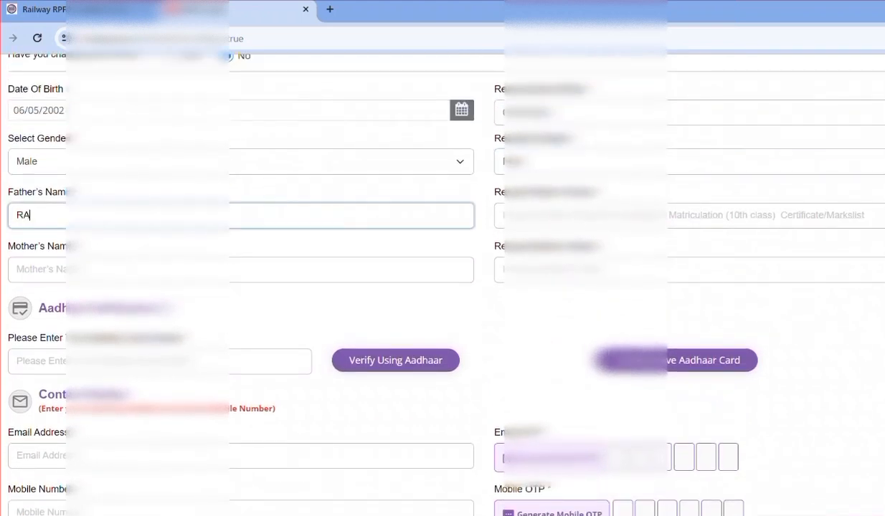
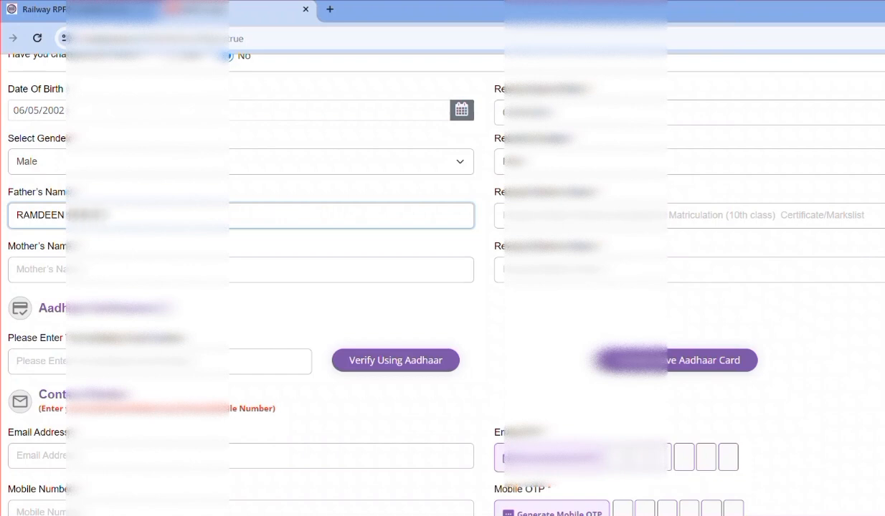
Enter the father's name and re-enter it in the confirmation field
click(560, 216)
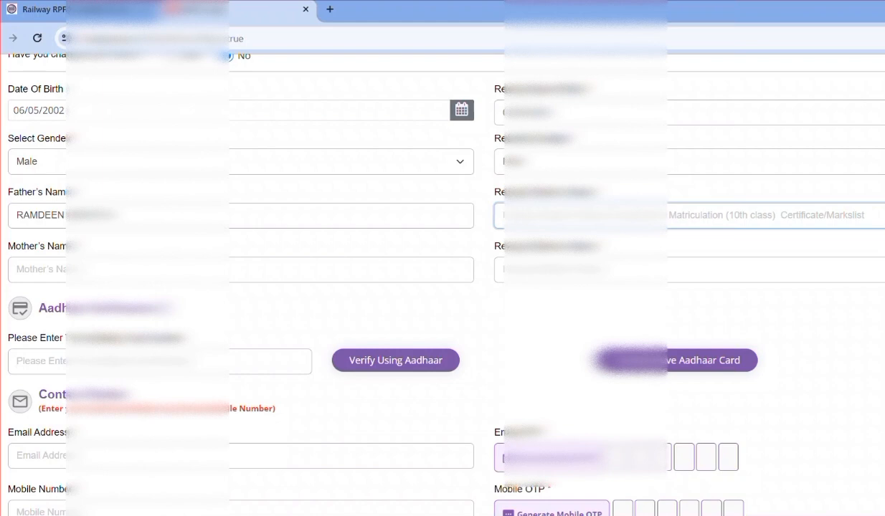
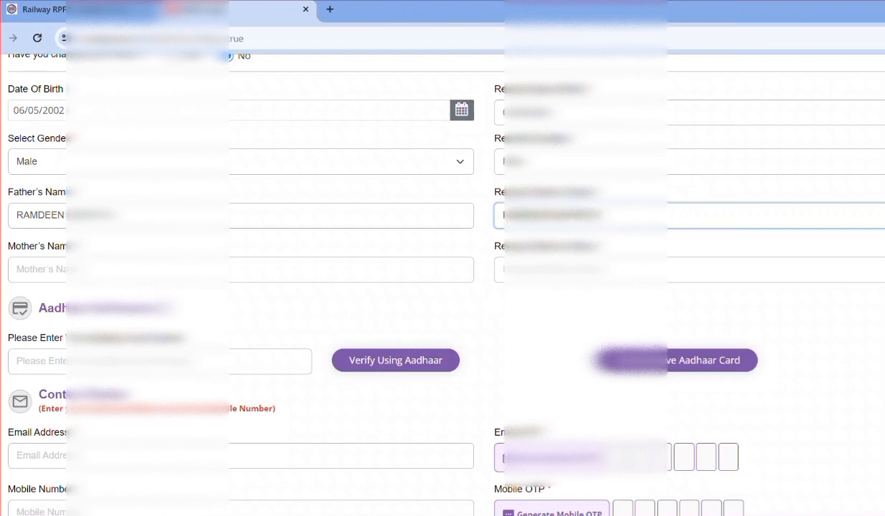
Enter the mother's name and retype it in its confirmation field, fixing a mistype
scroll(443, 287, down, 1)
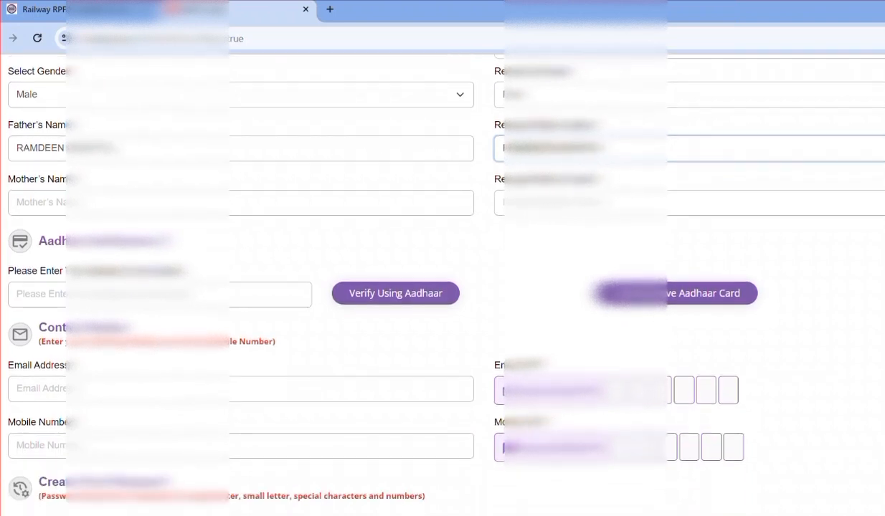
click(241, 203)
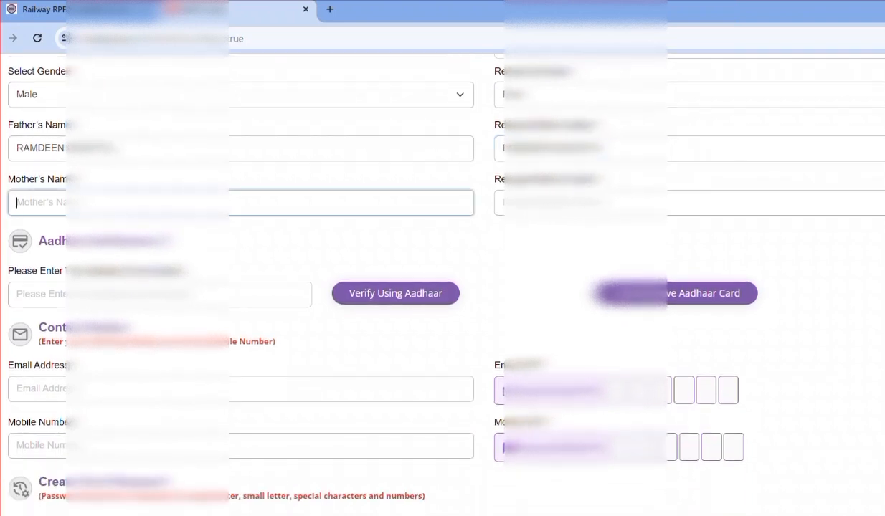
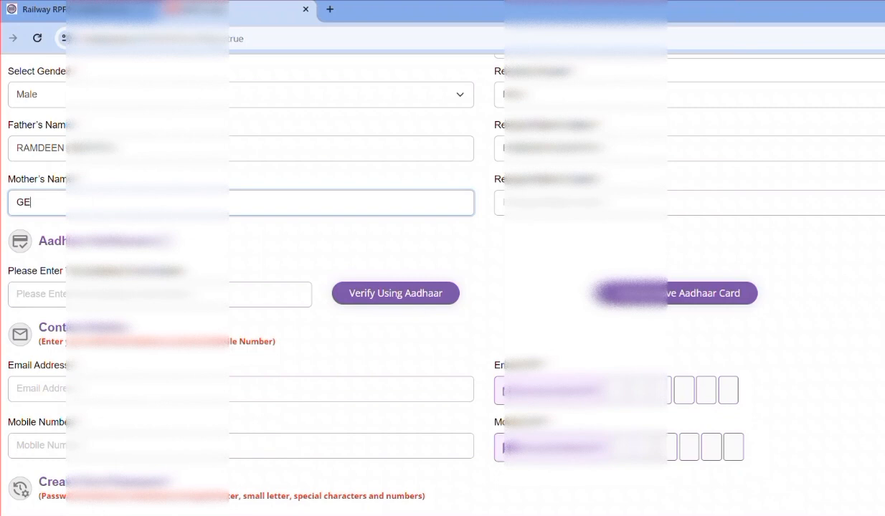
key(Tab)
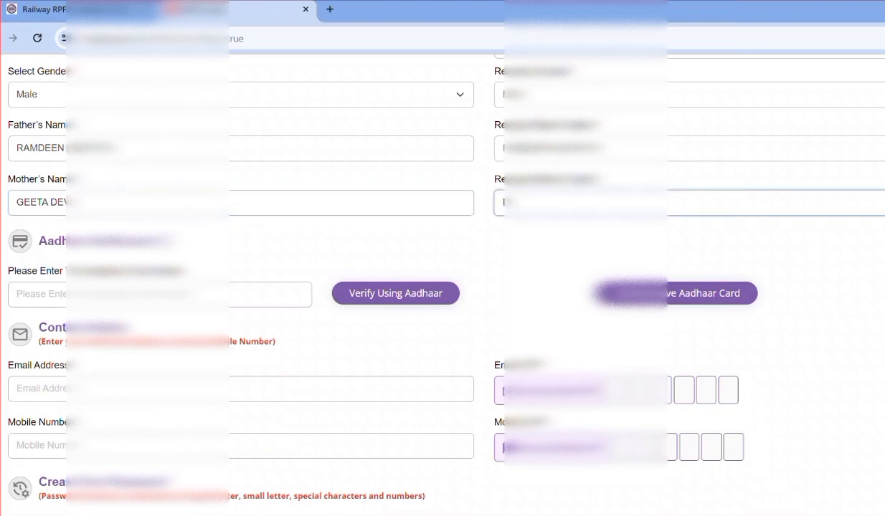
key(BackSpace)
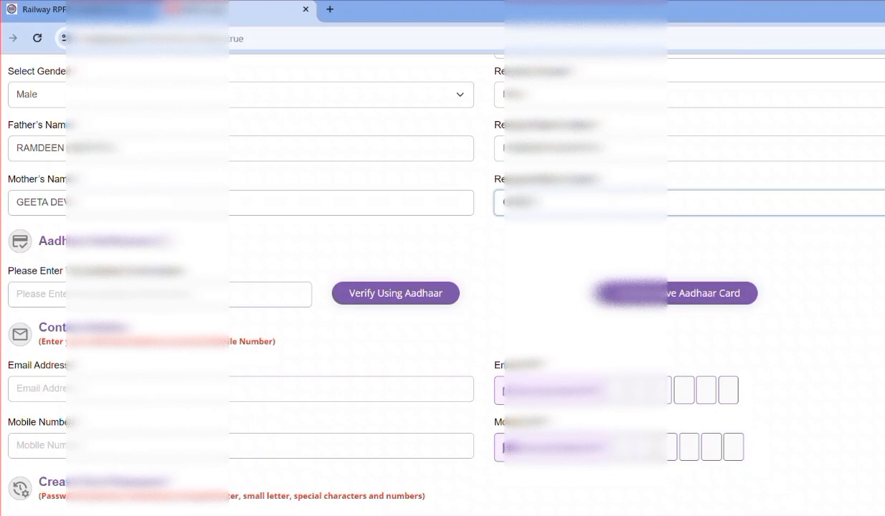
Enter the Aadhaar number, tick consent and 'same as matriculation', and verify it
click(159, 295)
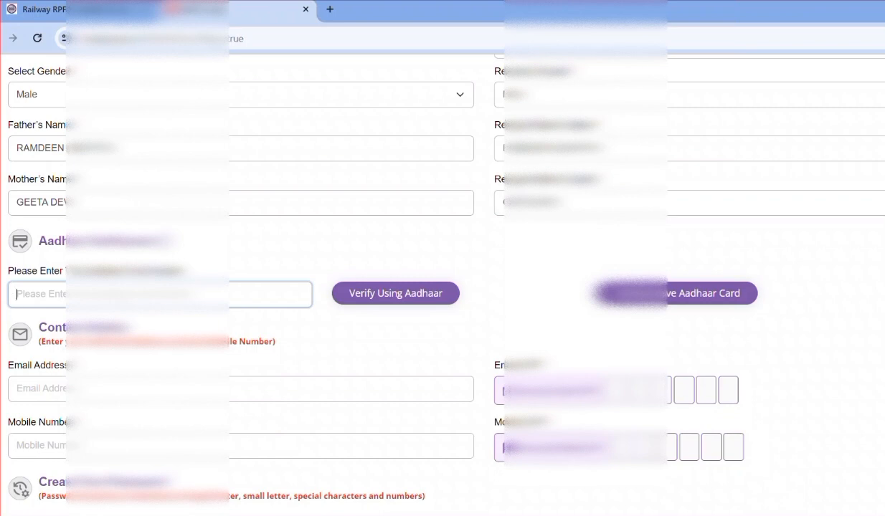
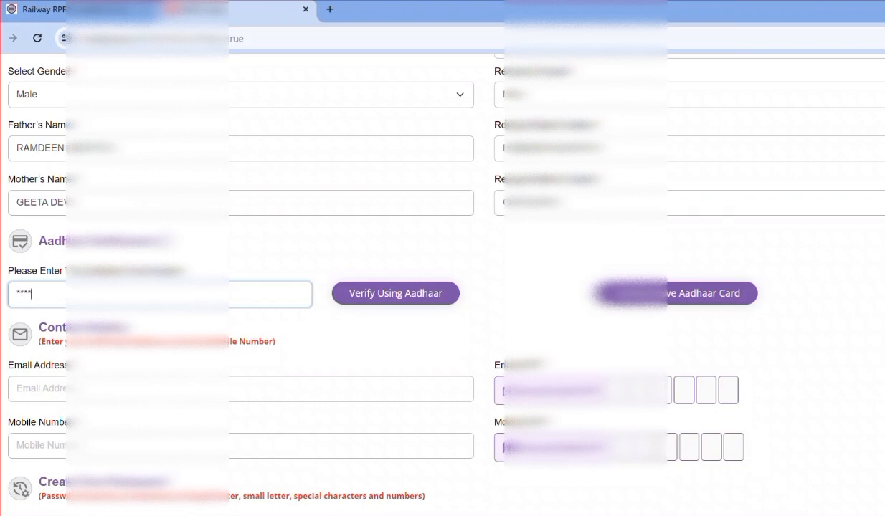
text(***)
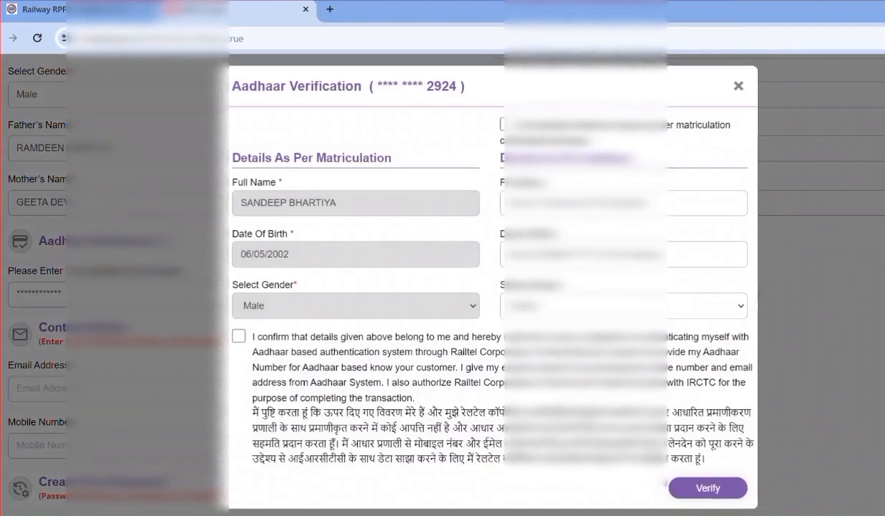
click(239, 336)
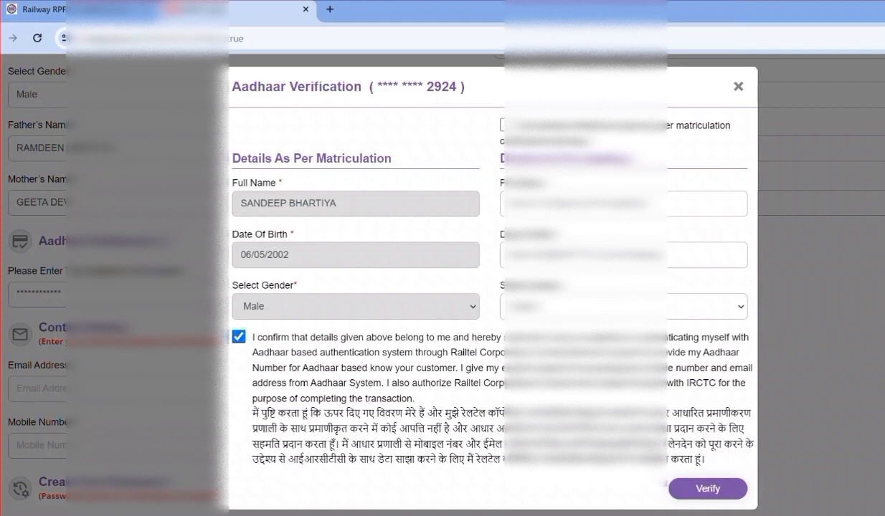
click(506, 124)
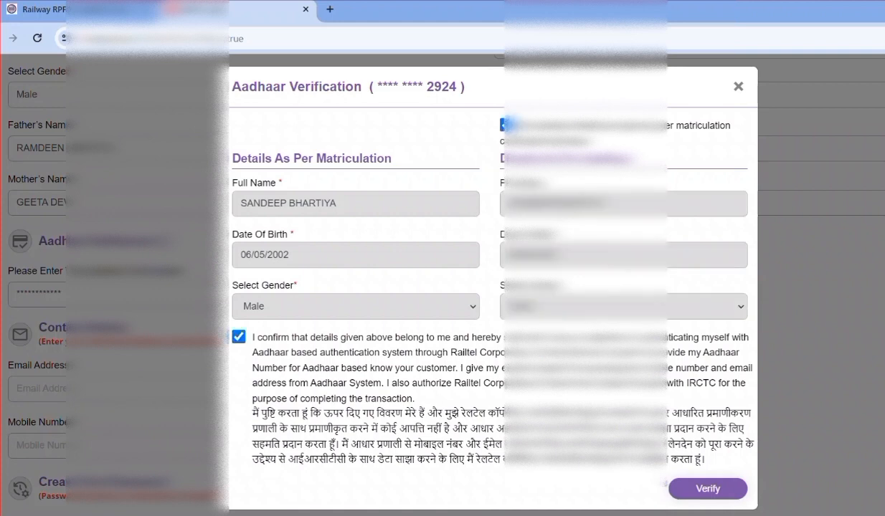
click(706, 488)
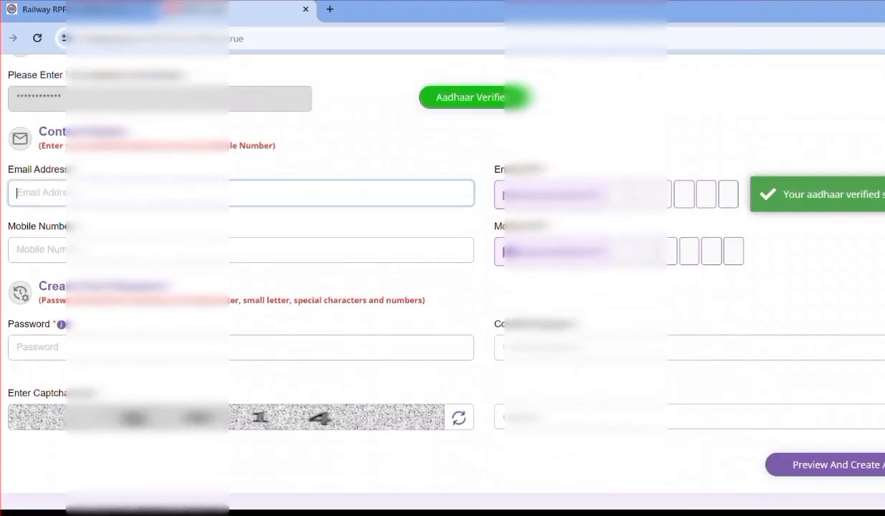
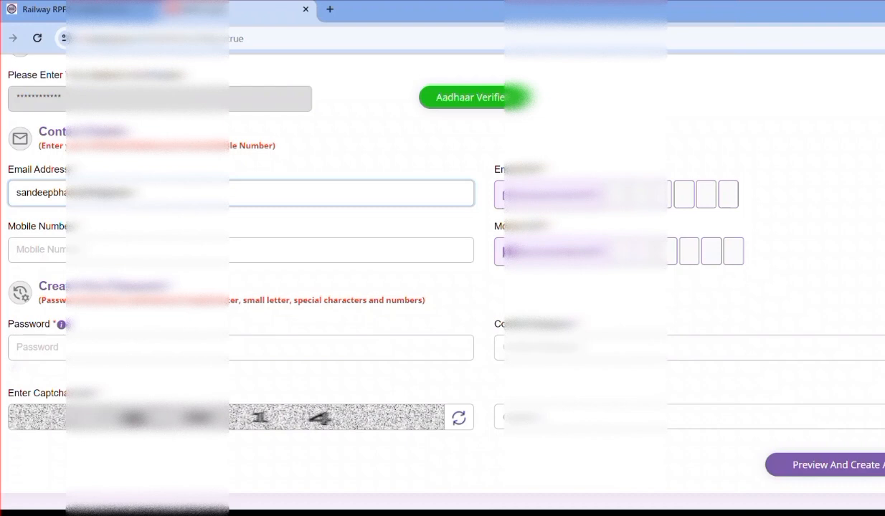
Enter the applicant's email address and mobile number
click(147, 250)
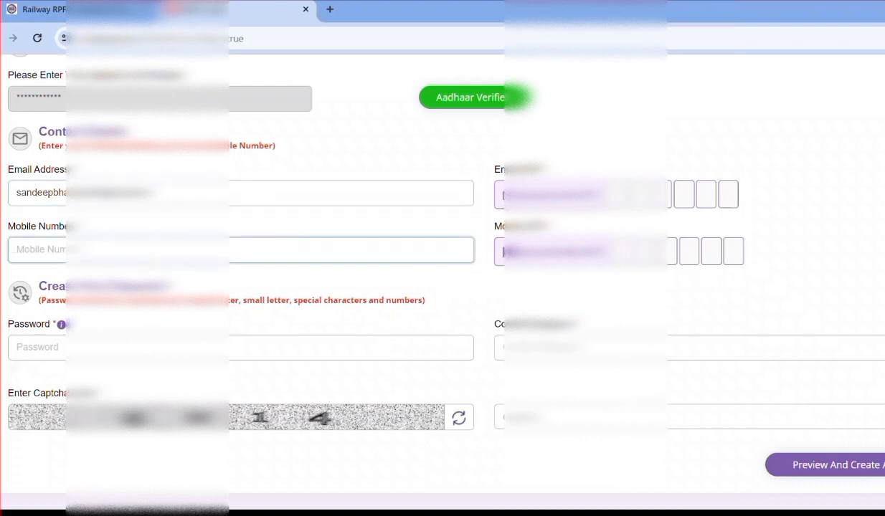
Send OTPs to the email and mobile, then fill in the received mobile OTP
click(556, 196)
click(558, 252)
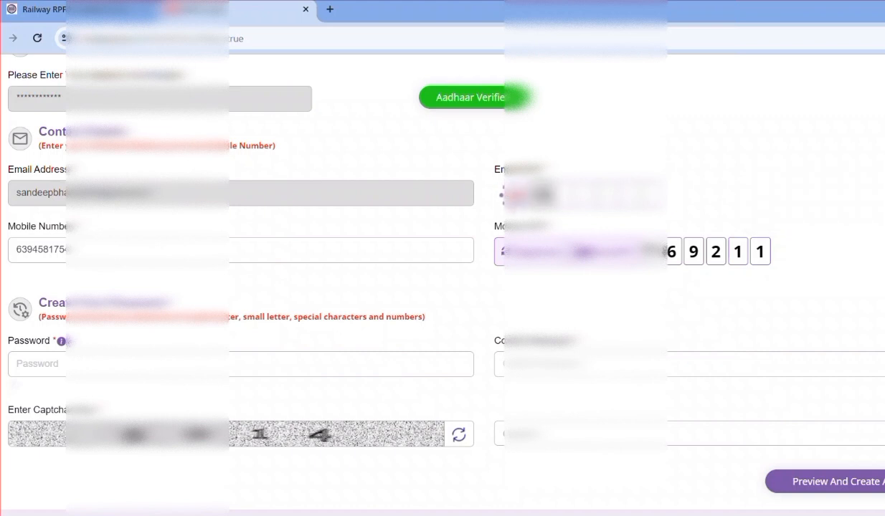
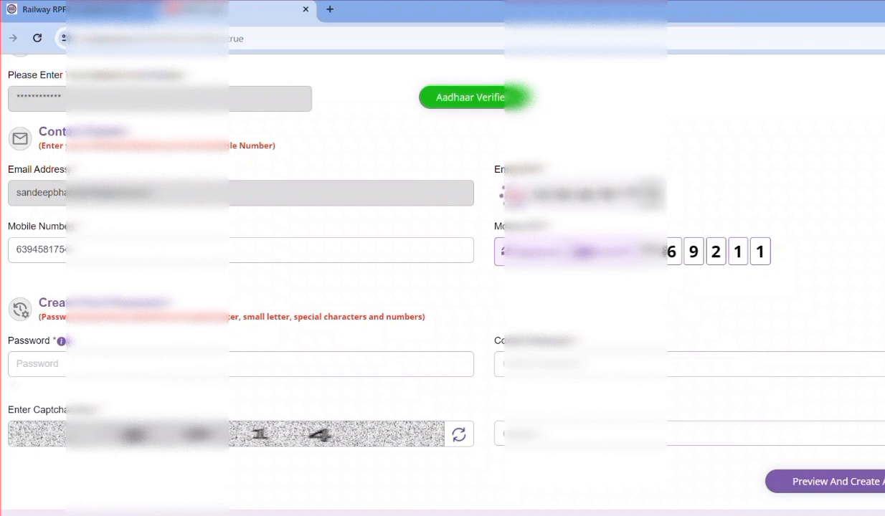
scroll(443, 287, down, 1)
Set the account password and confirm it in Confirm Password
click(148, 348)
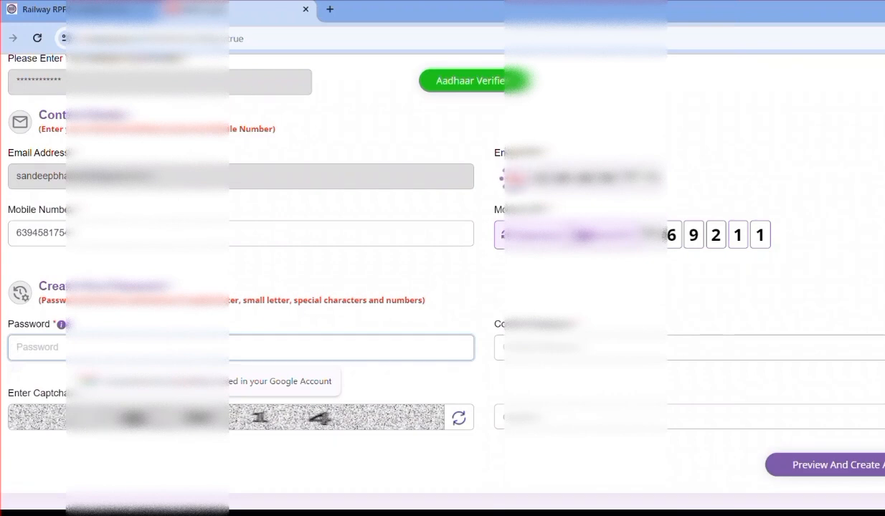
text(S•••••)
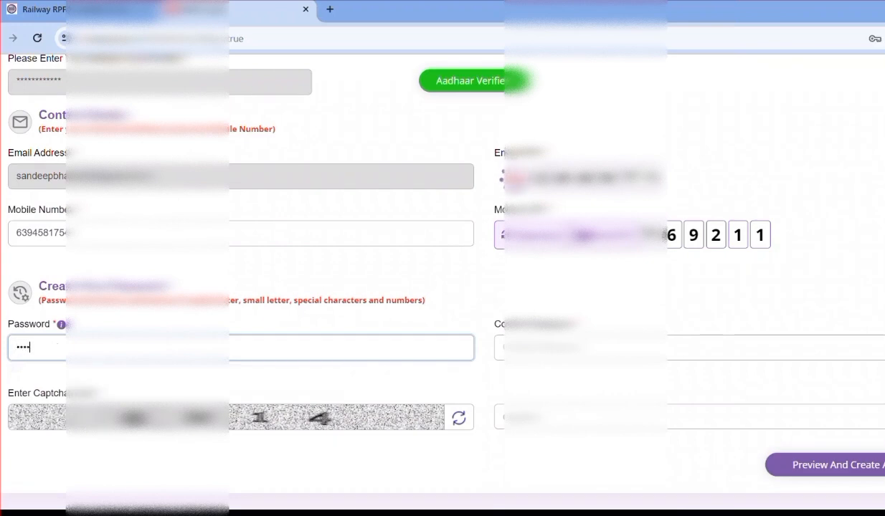
text(•••••)
click(585, 348)
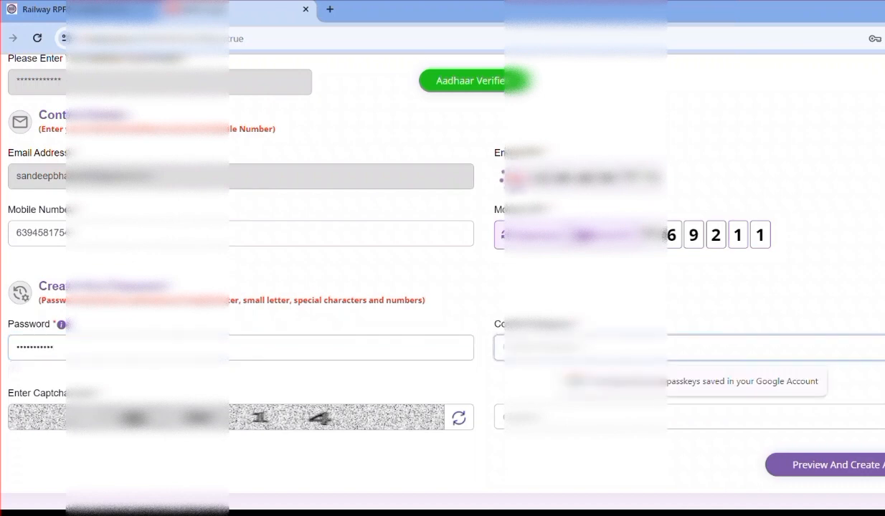
text(•)
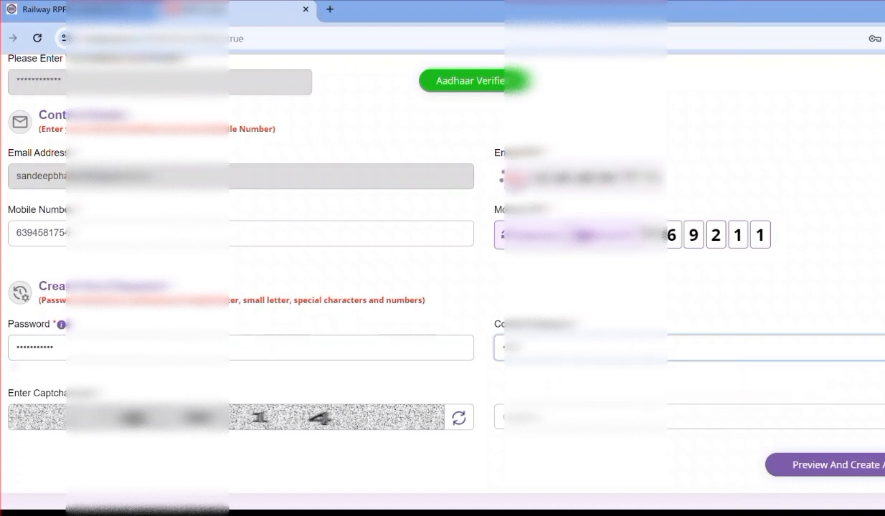
text(••••••••)
Fill in the captcha, review the form, and bring up the Account Details preview
click(560, 418)
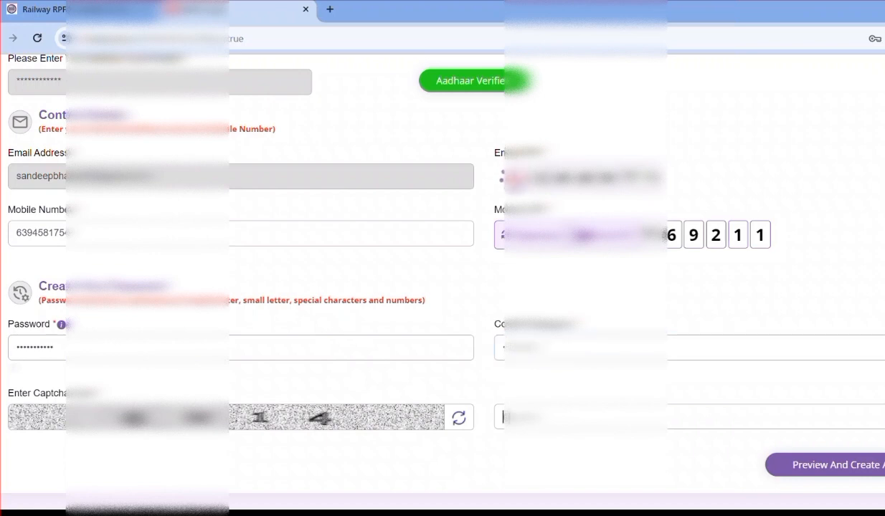
text(5)
scroll(443, 287, up, 1)
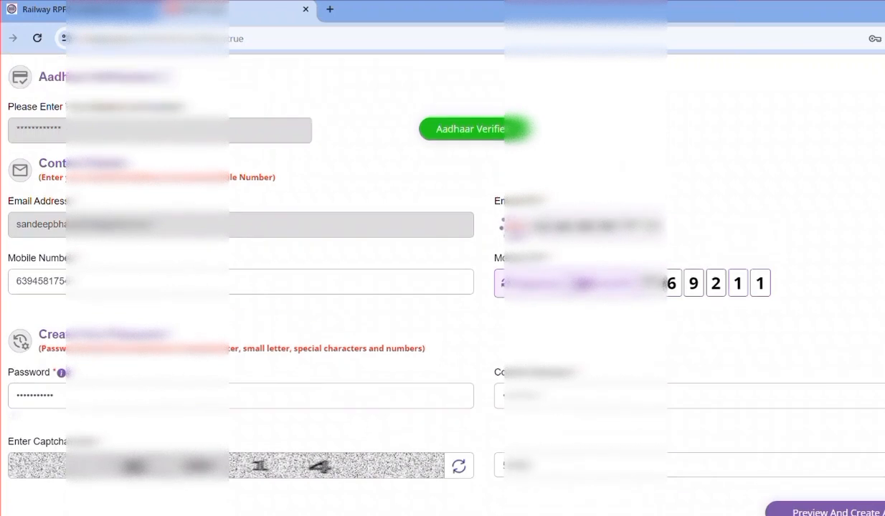
scroll(443, 287, up, 10)
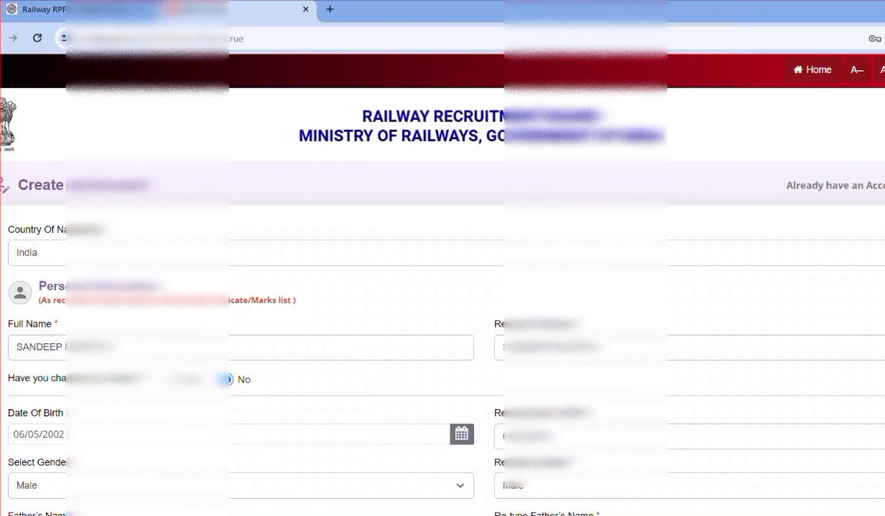
scroll(443, 287, down, 3)
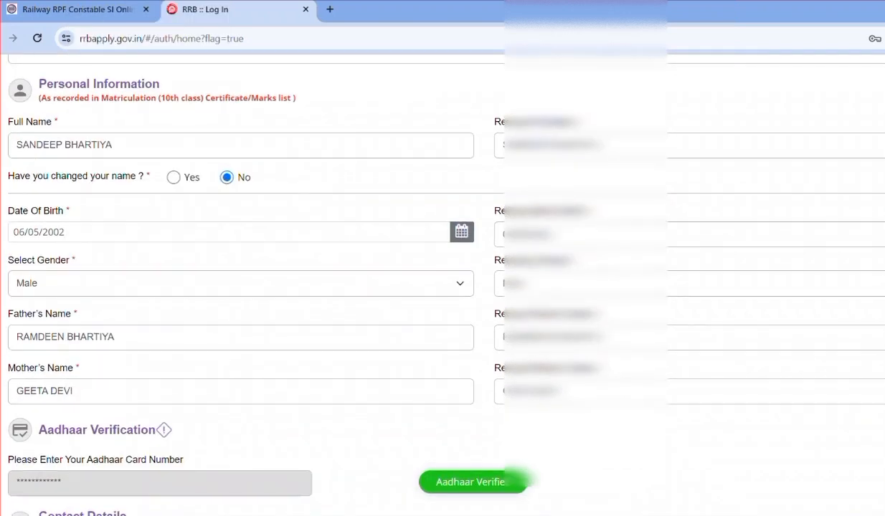
scroll(443, 287, down, 2)
scroll(442, 287, down, 4)
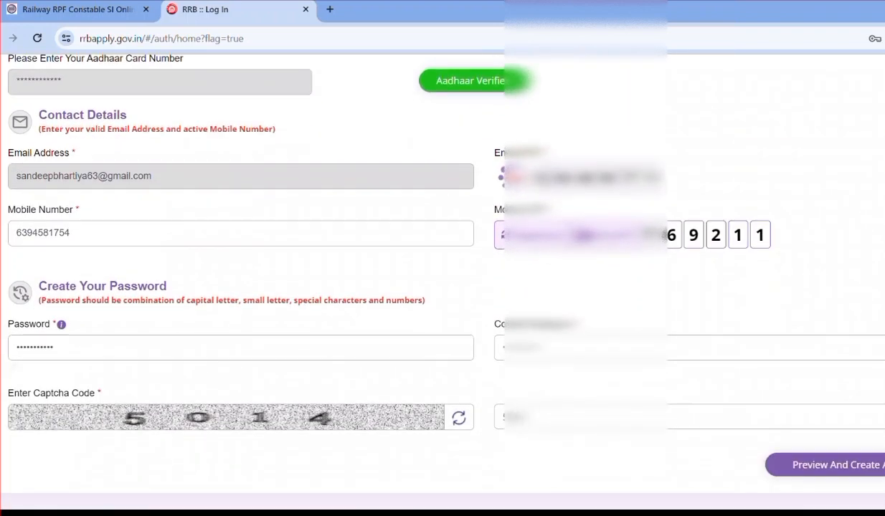
click(825, 465)
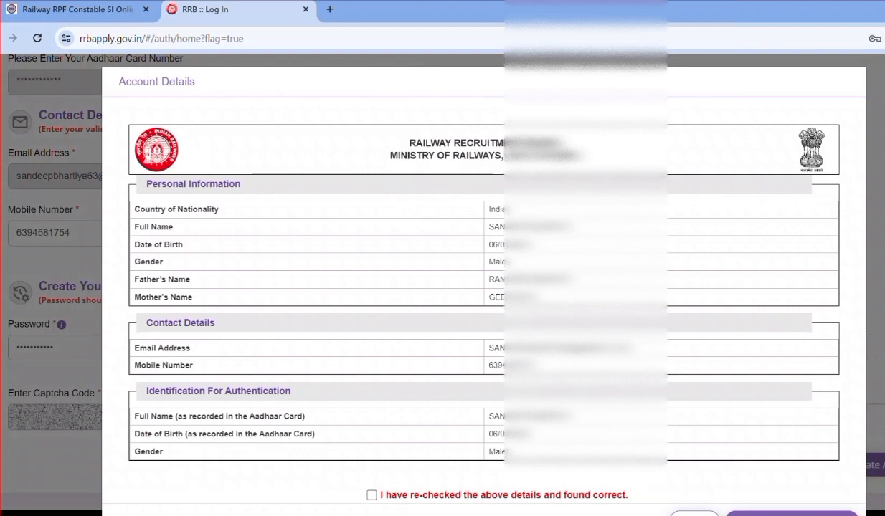
Mark the details as re-checked, create the account, and proceed past the no-modification notice
click(372, 496)
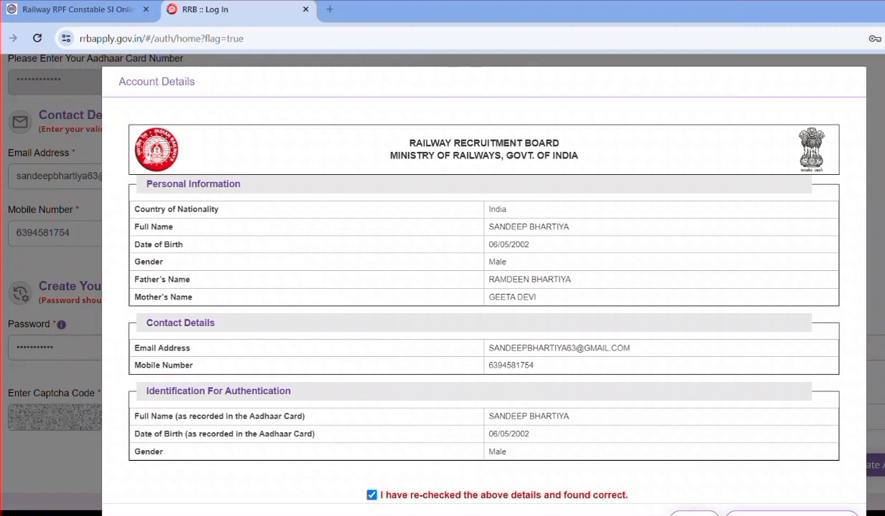
click(792, 513)
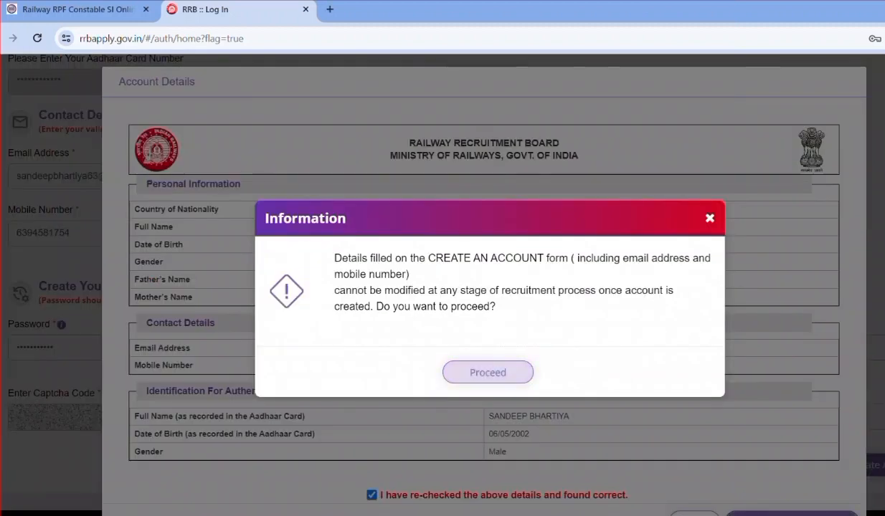
click(488, 425)
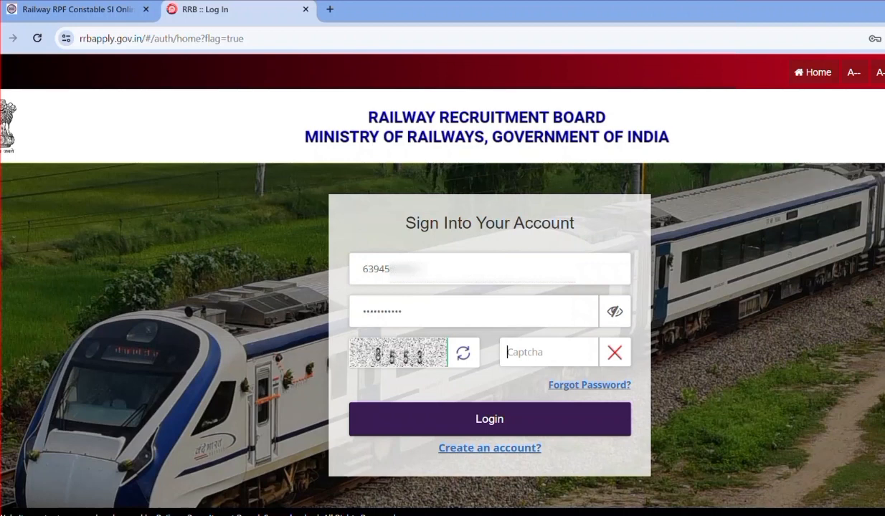
Enter the login captcha and sign in to the Candidate Dashboard
text(8553)
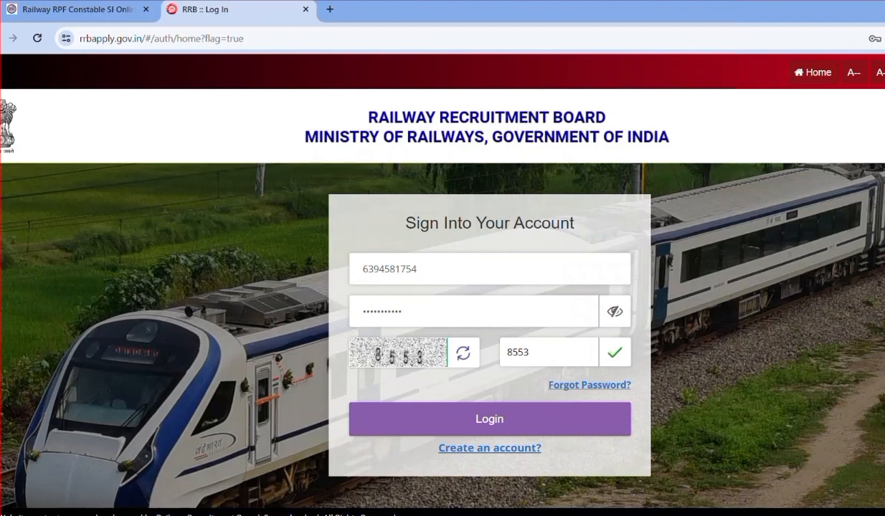
click(490, 419)
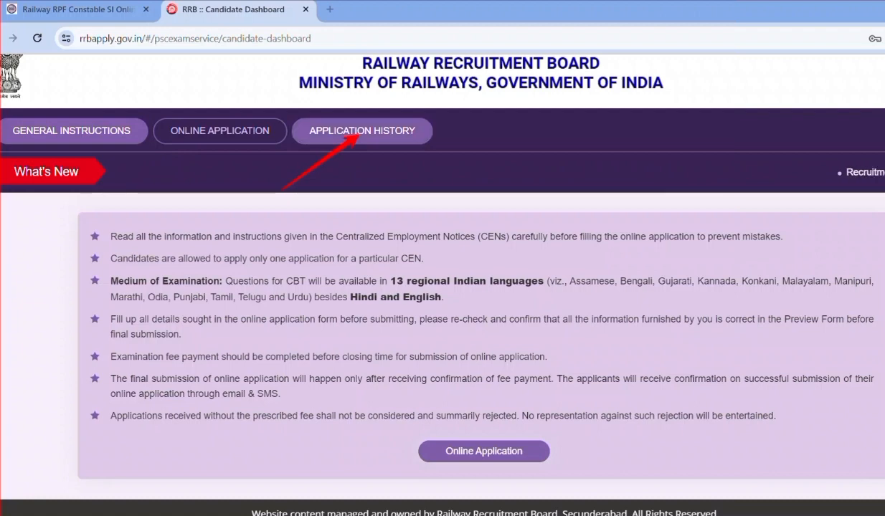
Via Application History and Online Application, declare no debarment on CEN RPF 01/2024 and continue
click(363, 130)
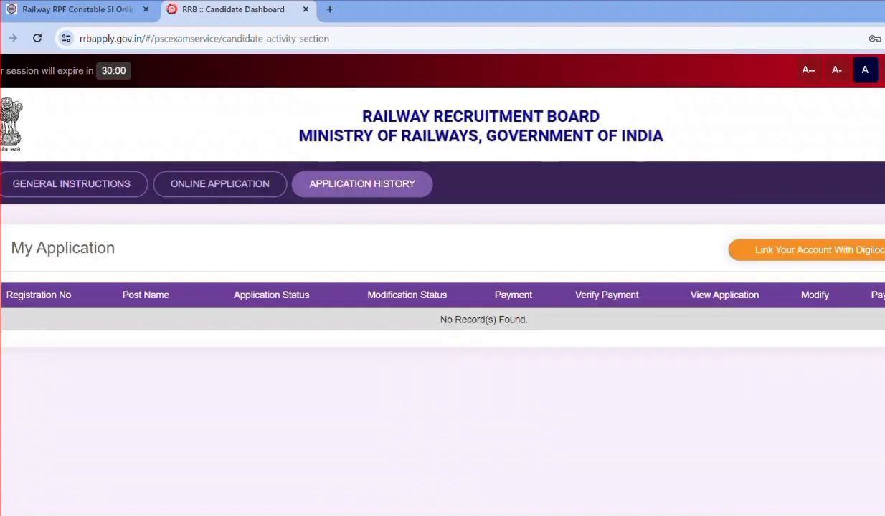
click(220, 184)
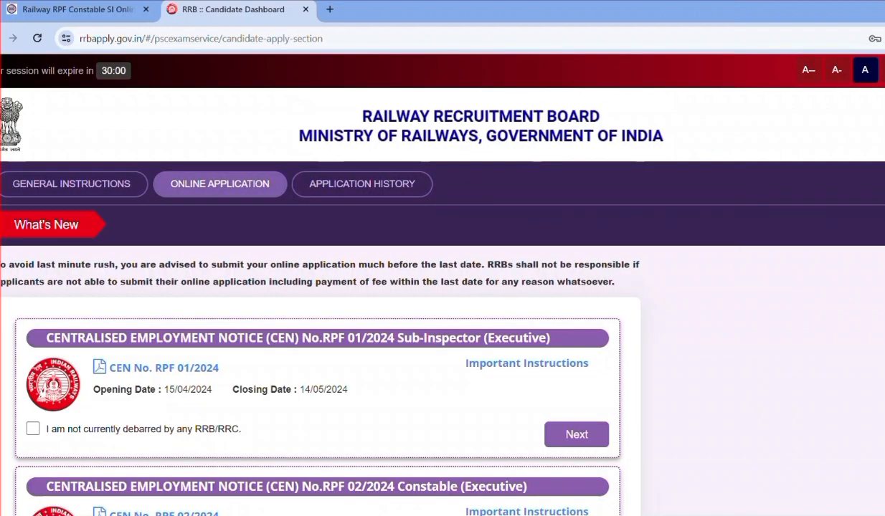
scroll(443, 287, down, 2)
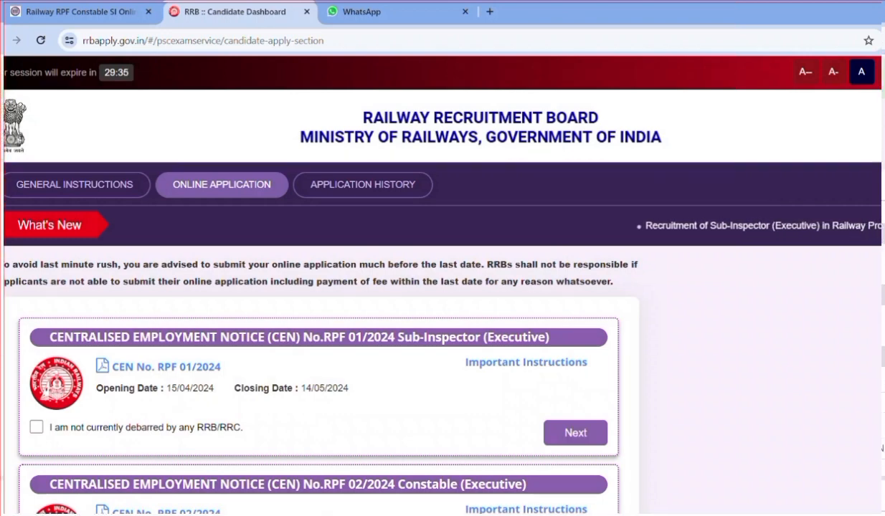
click(36, 428)
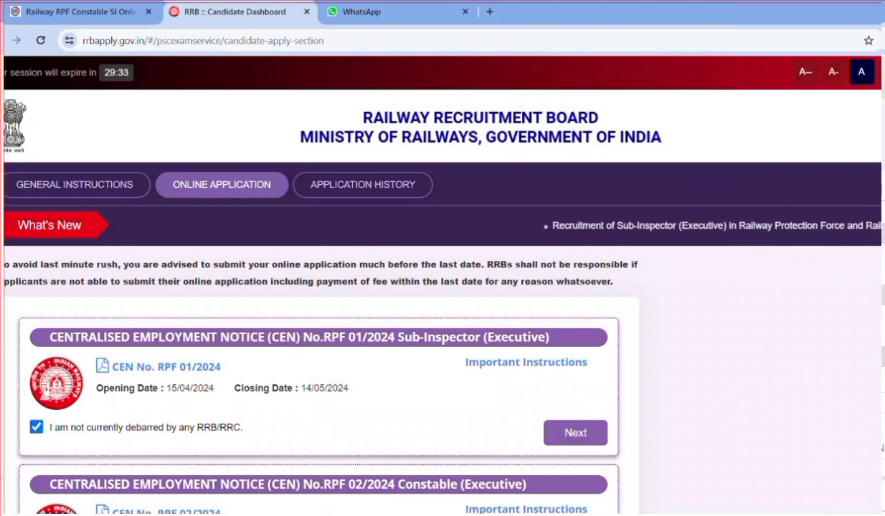
click(575, 433)
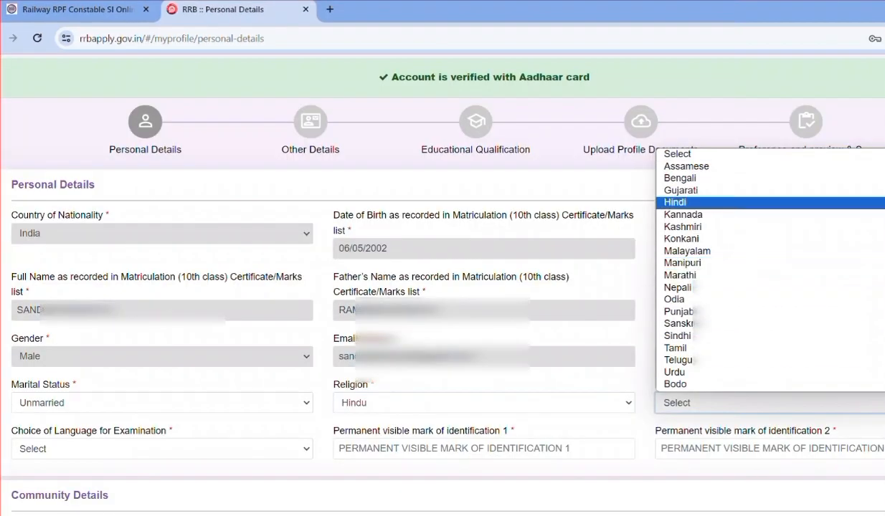
Set Mother Tongue and Choice of Language for the exam to Hindi
click(675, 203)
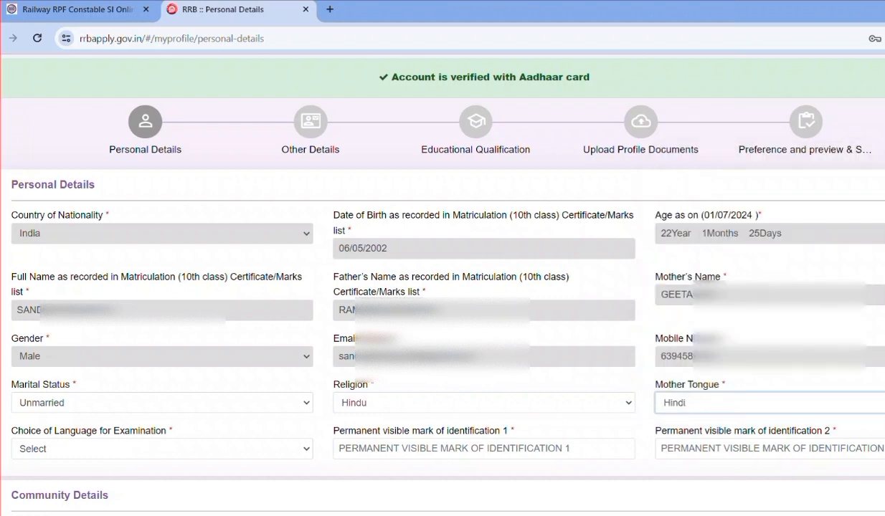
scroll(676, 287, down, 3)
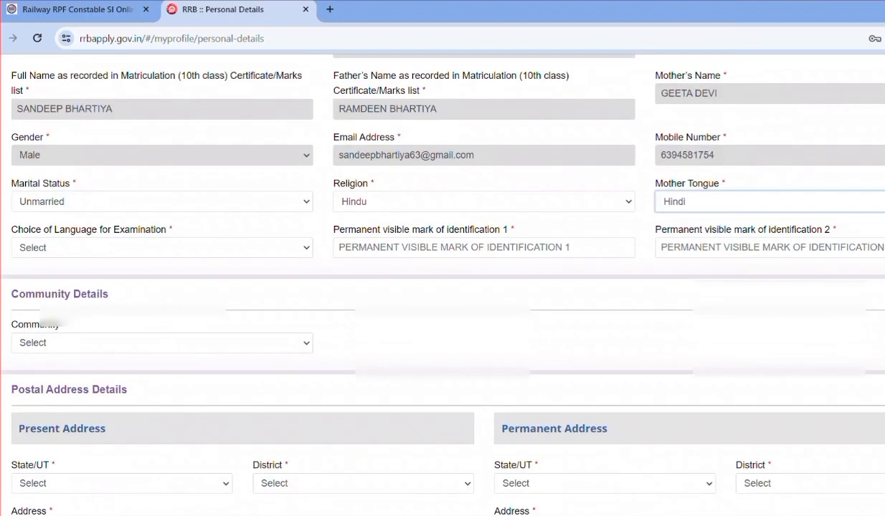
click(162, 248)
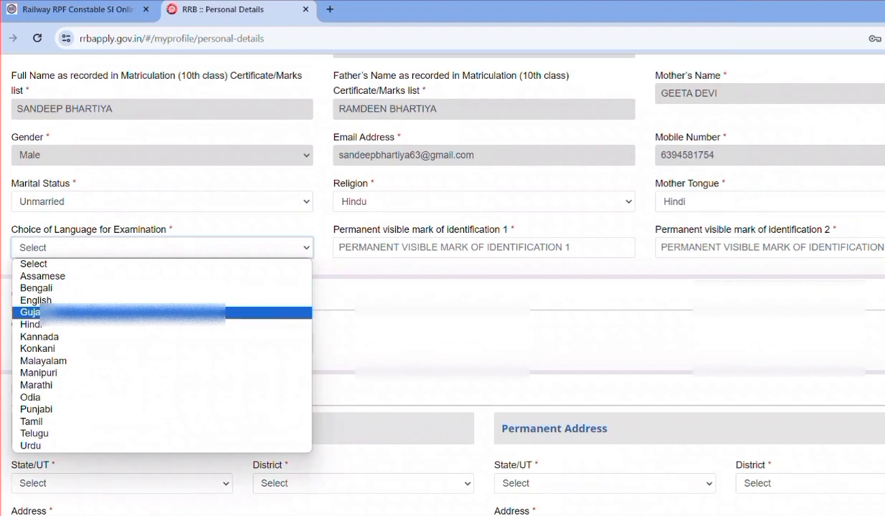
key(Return)
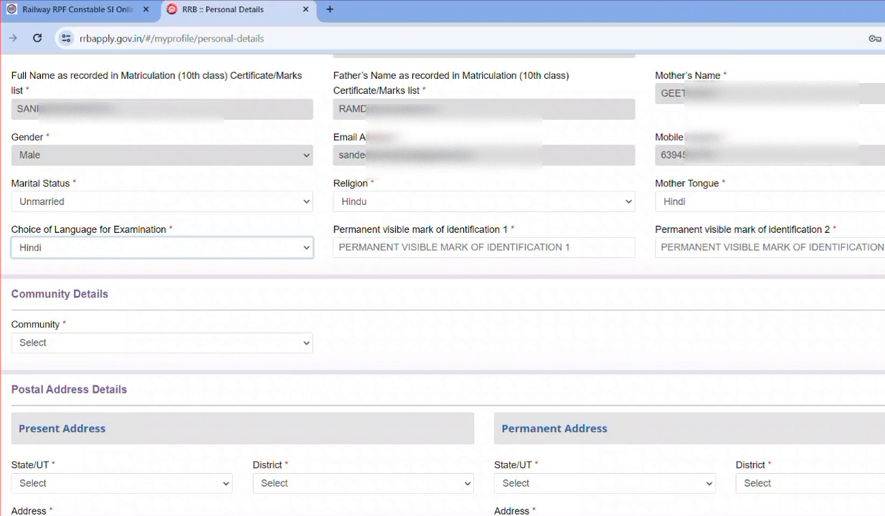
Enter identification marks 'MOLE ON FACE' and 'NO MARK'
click(484, 247)
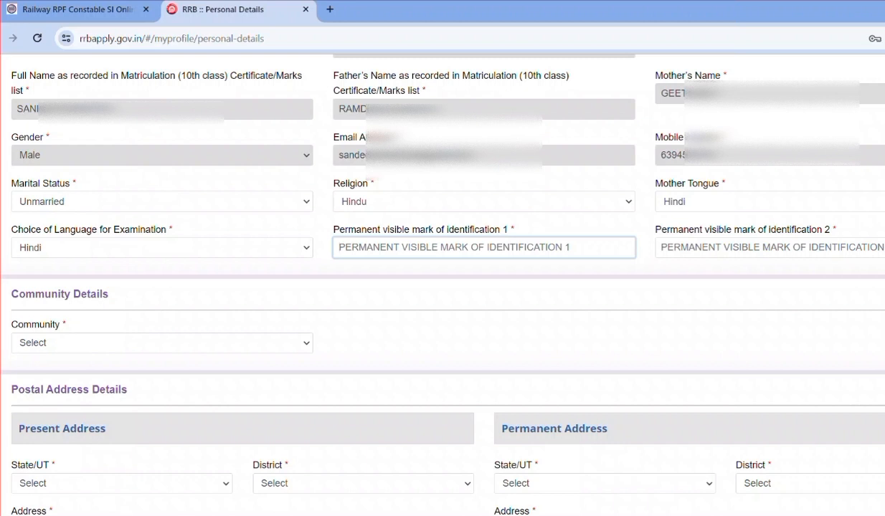
text(MOL)
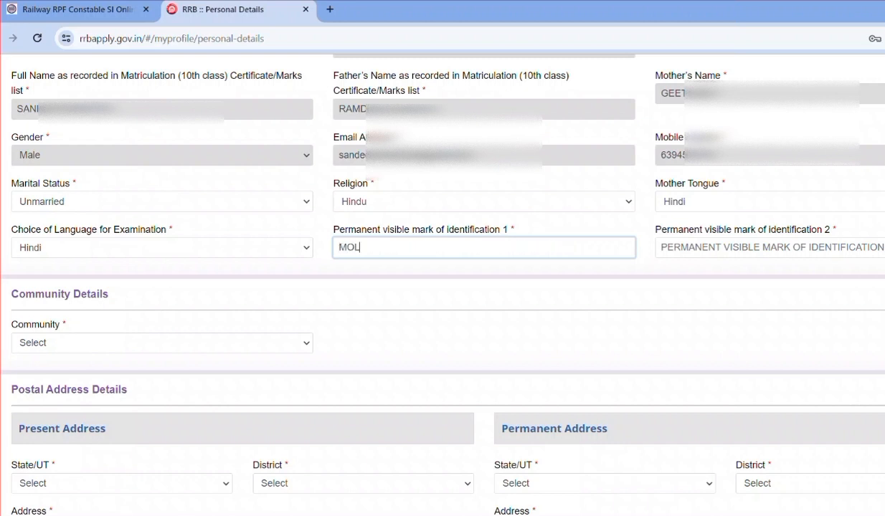
text(E ON FACE)
key(Tab)
text(NO MAR)
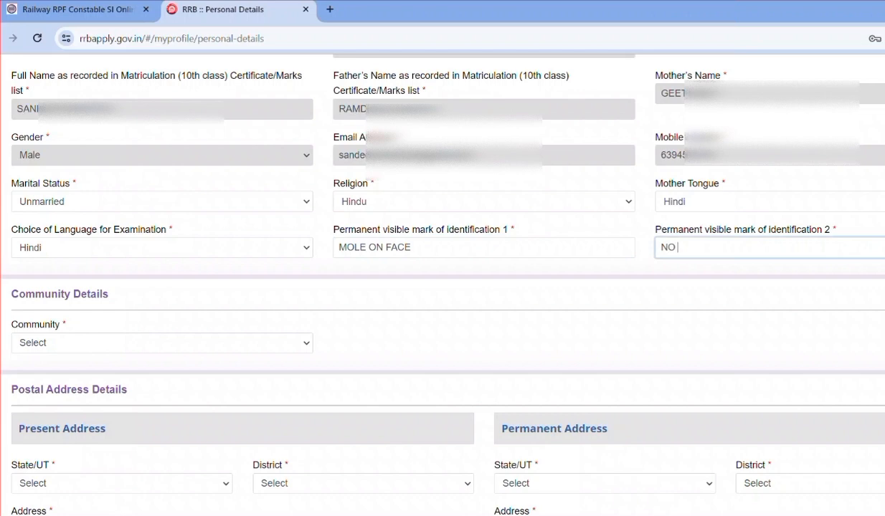
text(K)
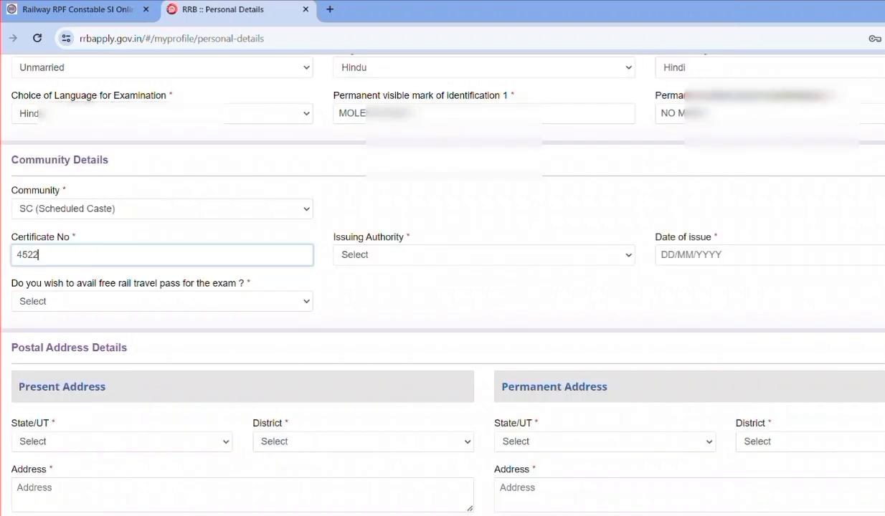
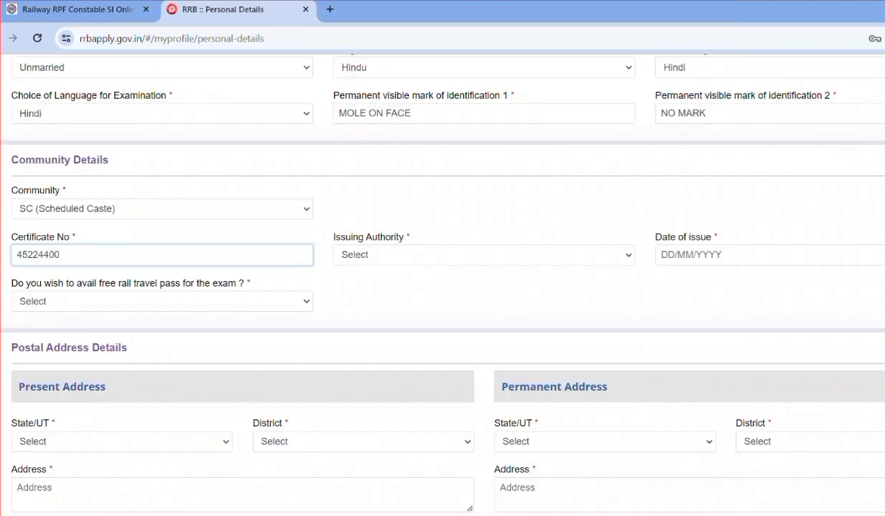
Enter the SC certificate number and set the issuing authority to Revenue Officers not below Tehsildar rank
click(484, 256)
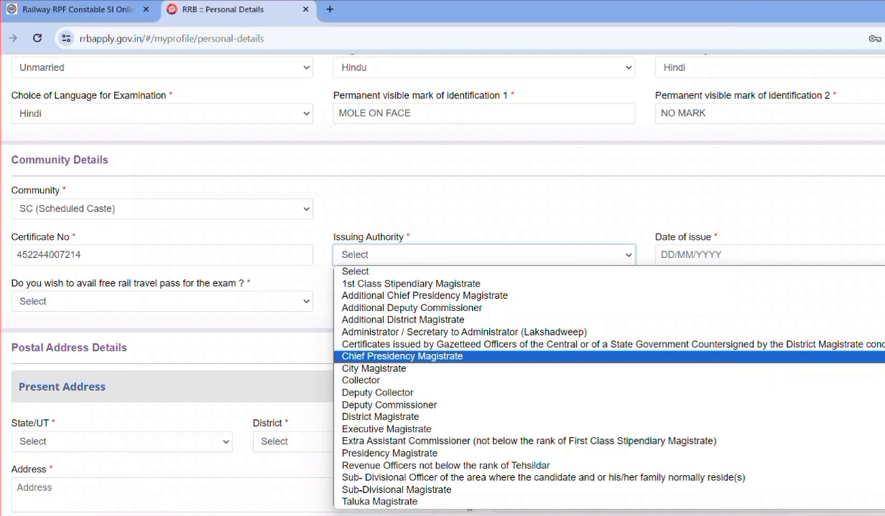
key(Up)
key(Up)
key(Up)
key(Up)
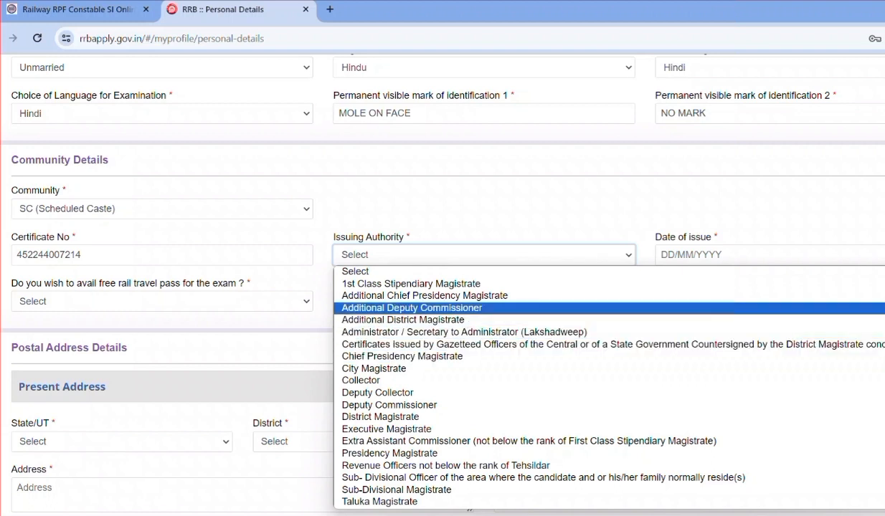
key(Up)
key(Down)
key(Down)
key(Down)
key(Down)
key(Down)
key(Down)
key(Down)
key(Down)
key(Down)
key(Down)
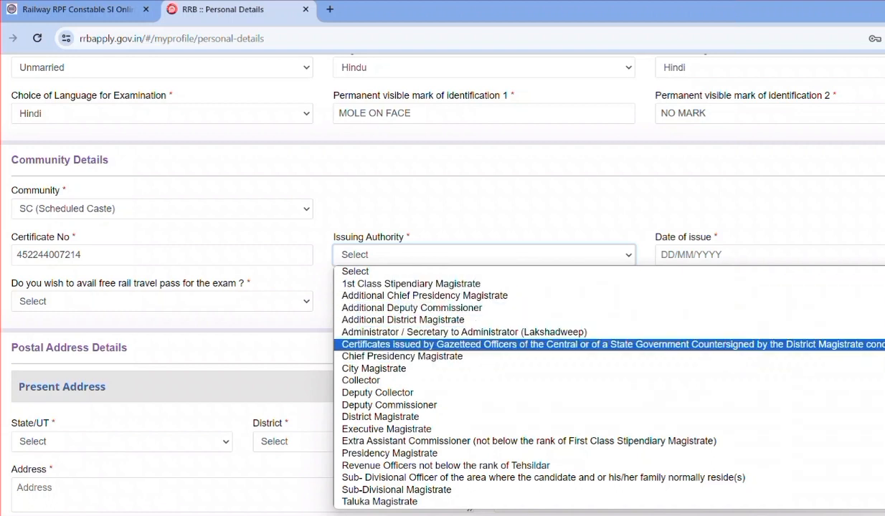
key(Down)
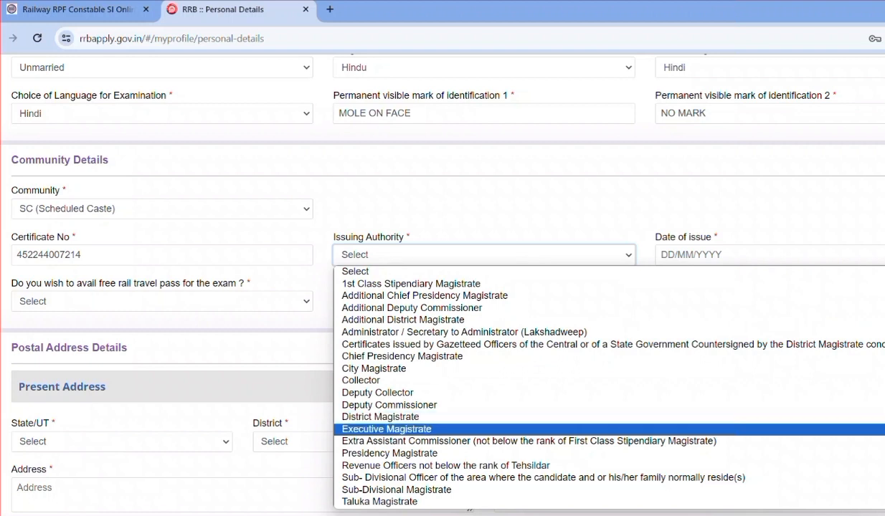
key(Down)
key(Down)
key(Down)
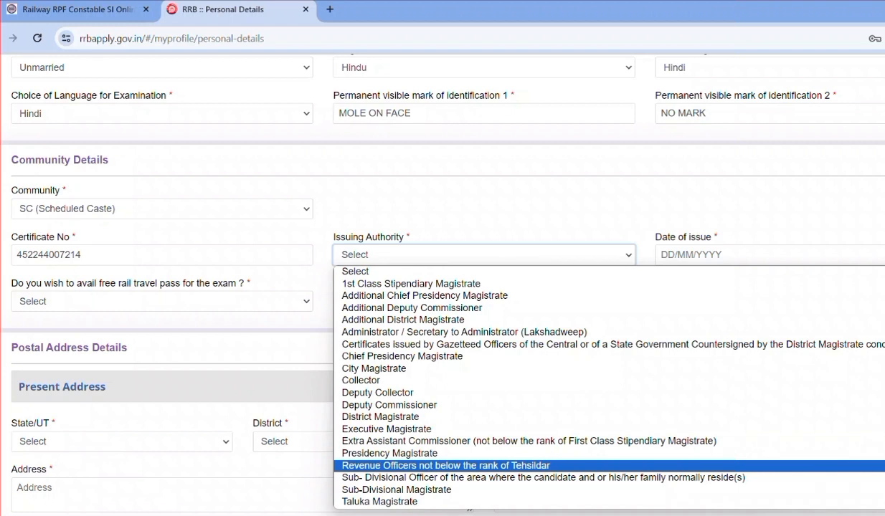
key(Return)
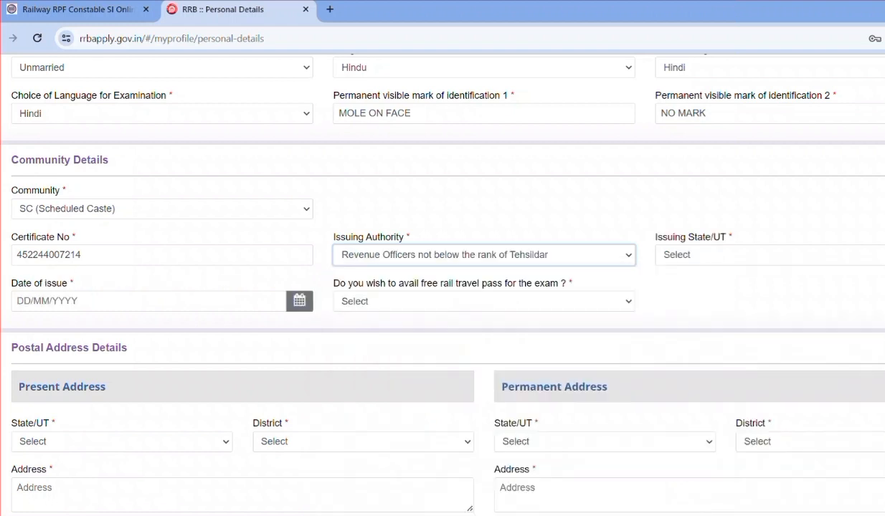
Set the certificate's issuing State/UT to UTTAR PRADESH
click(770, 255)
scroll(770, 309, down, 1)
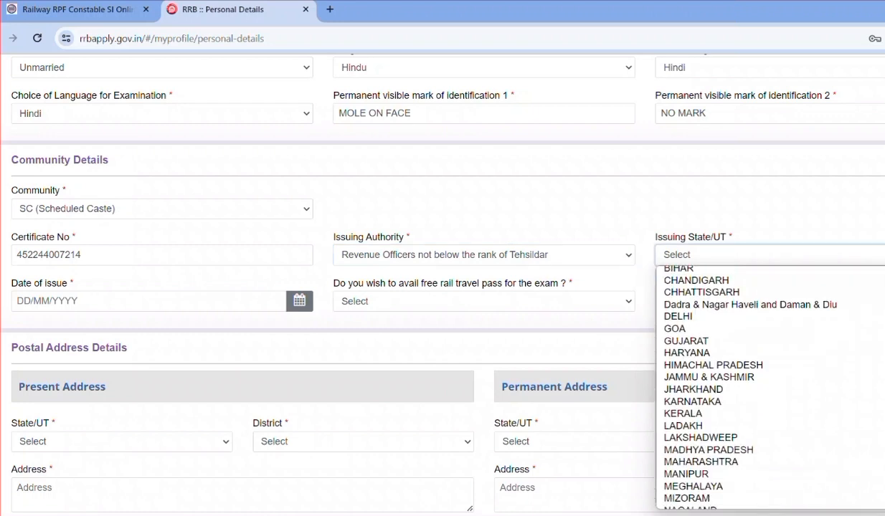
scroll(745, 387, down, 3)
click(717, 477)
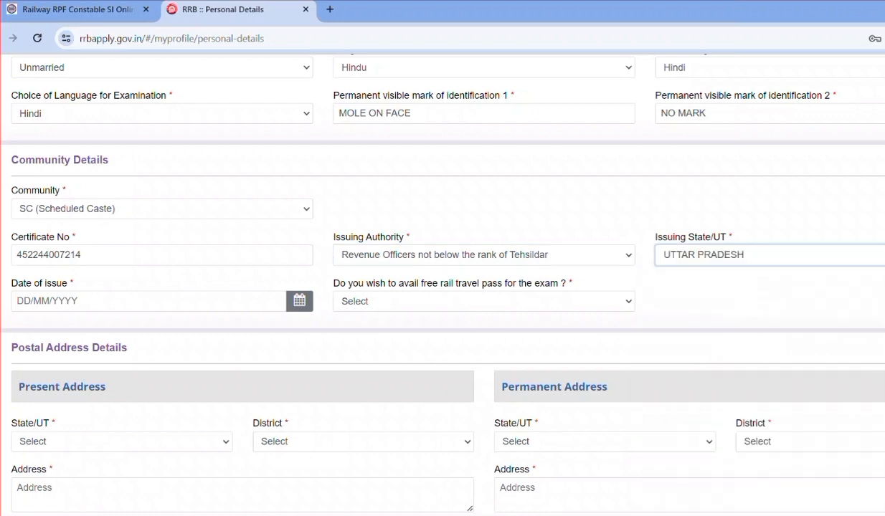
Set the community certificate's date of issue to 23/03/2024
scroll(426, 273, down, 1)
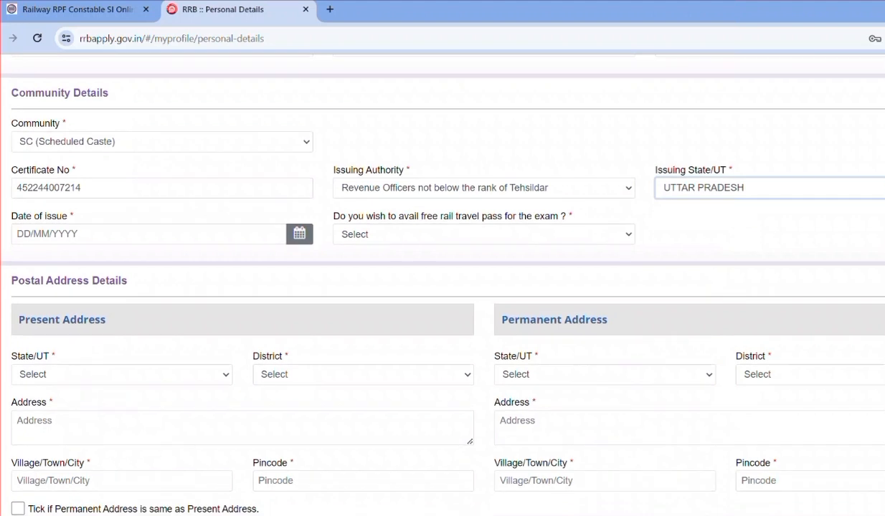
click(300, 234)
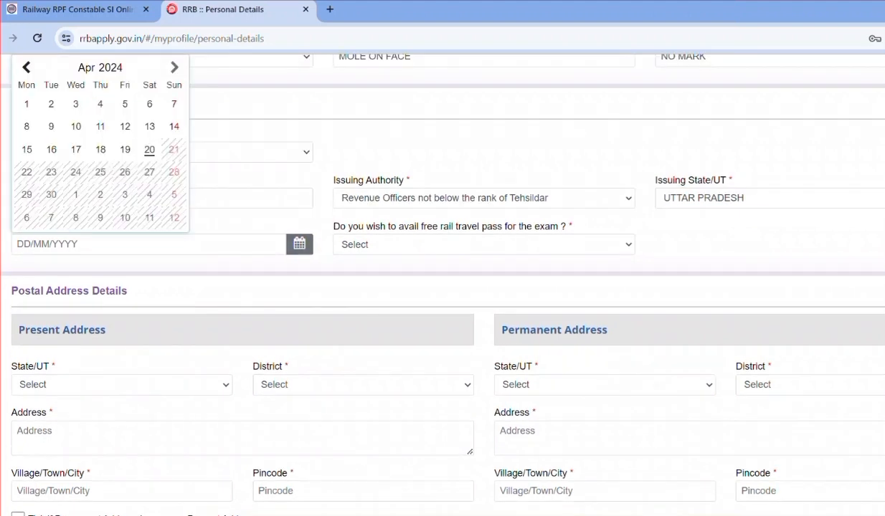
click(111, 68)
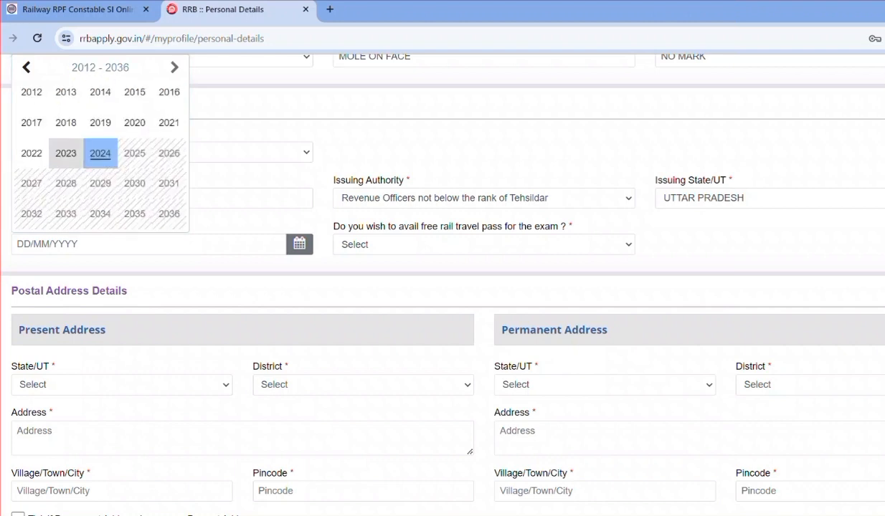
click(101, 152)
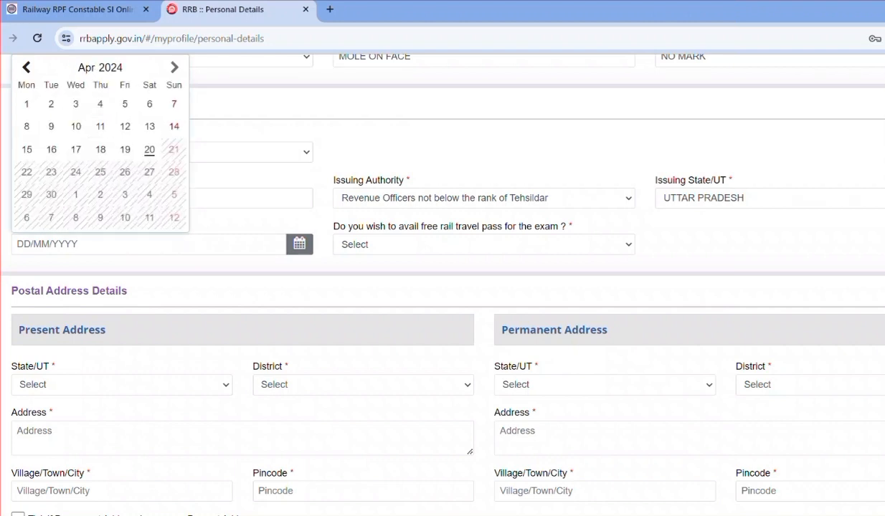
click(25, 67)
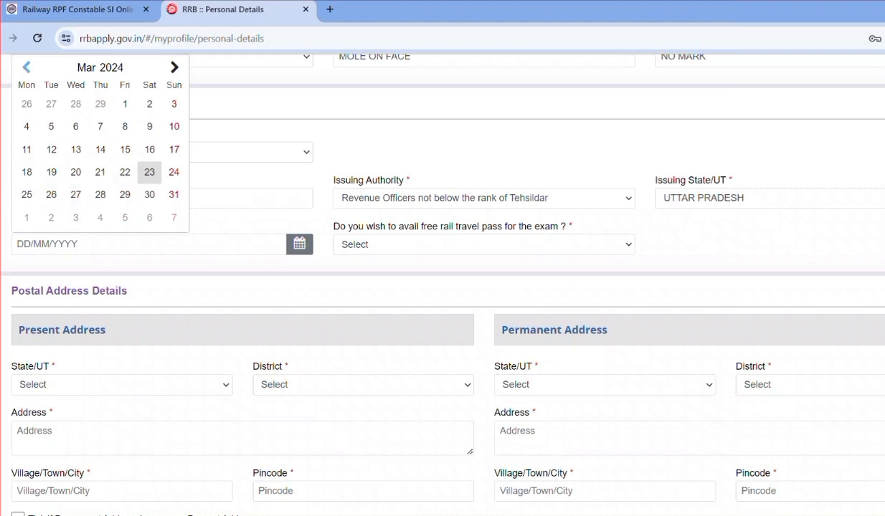
click(149, 172)
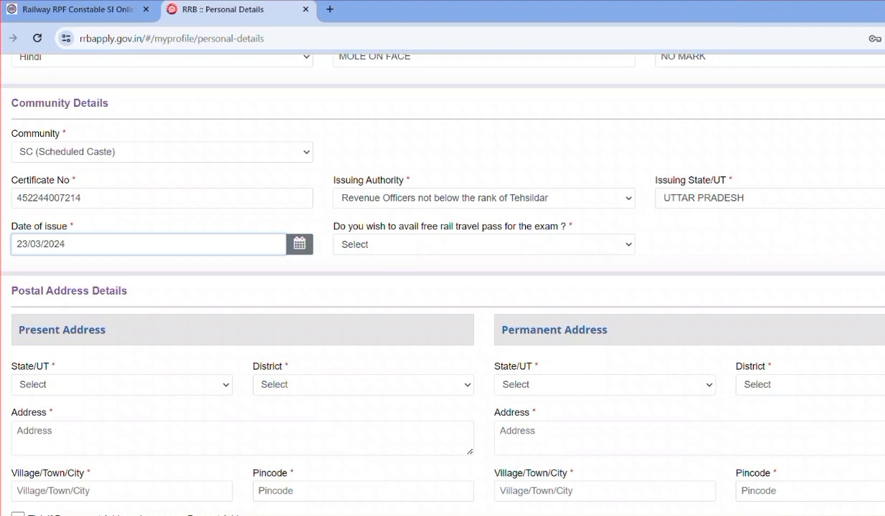
click(483, 244)
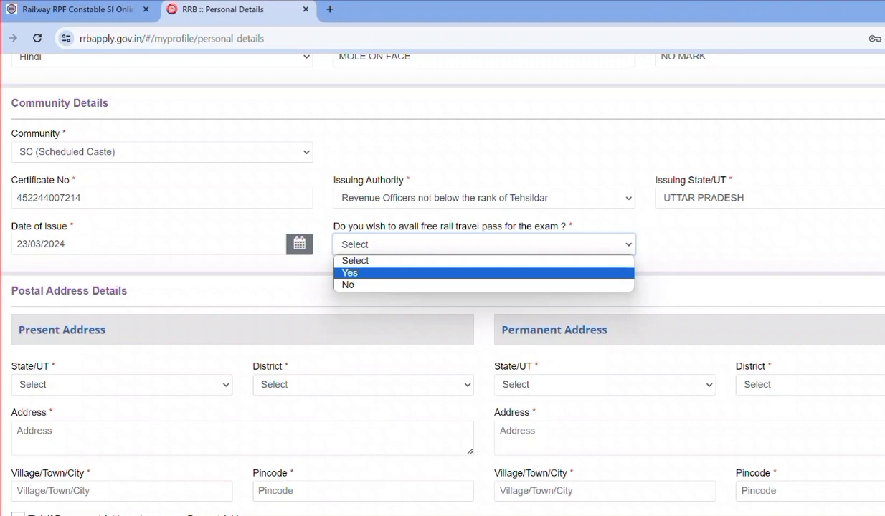
Answer Yes to the free rail pass, enter Jhunsi as nearest station, and upload 002.pdf
click(484, 274)
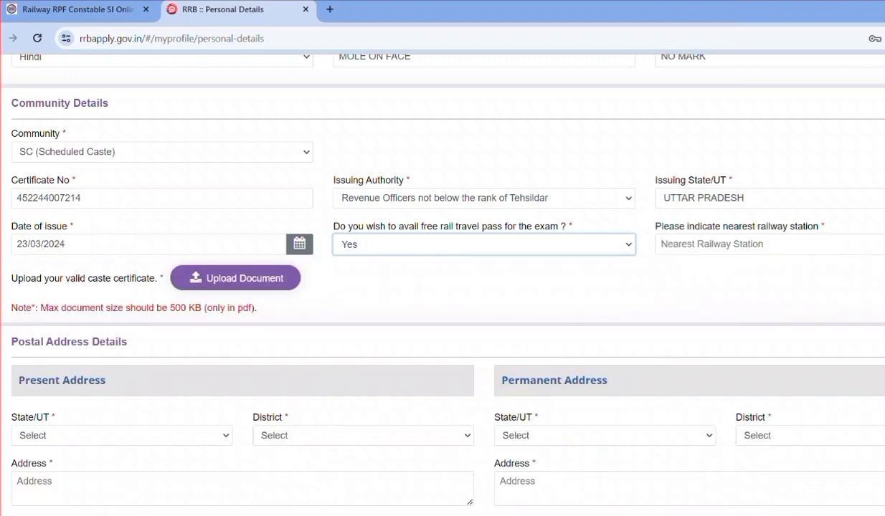
click(712, 245)
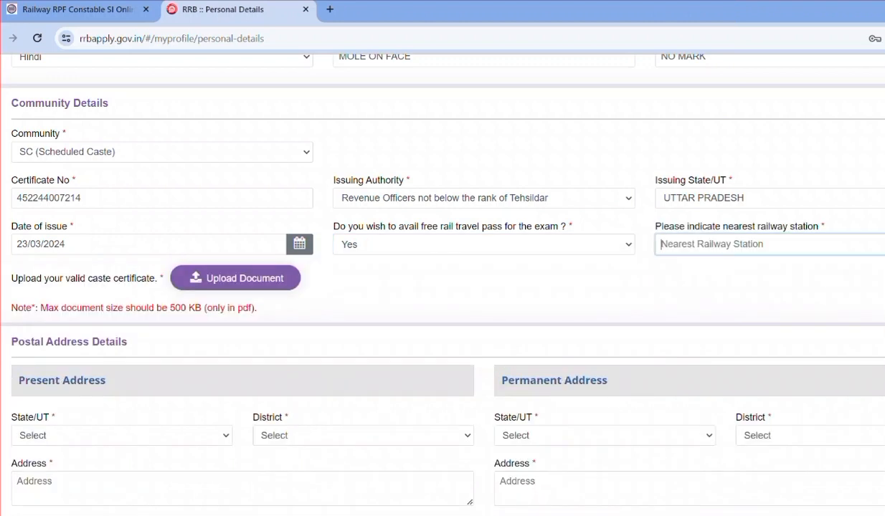
text(Jhunsi)
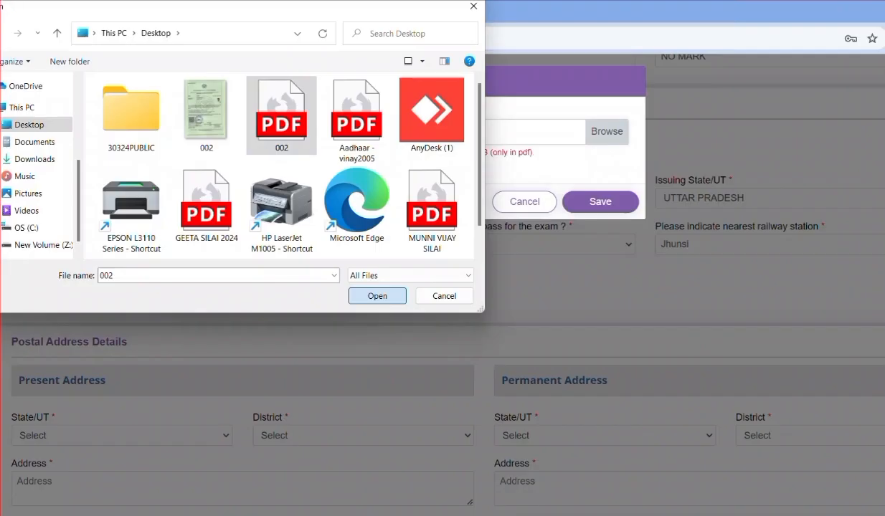
key(Return)
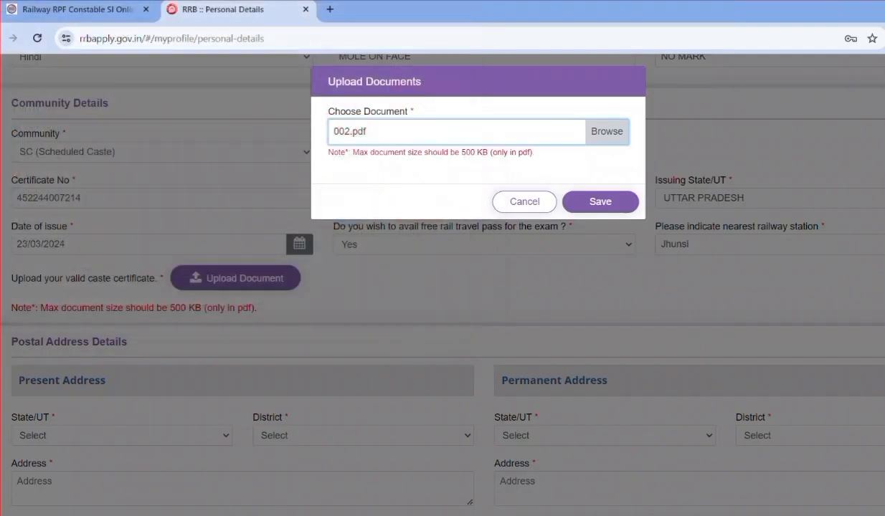
click(600, 202)
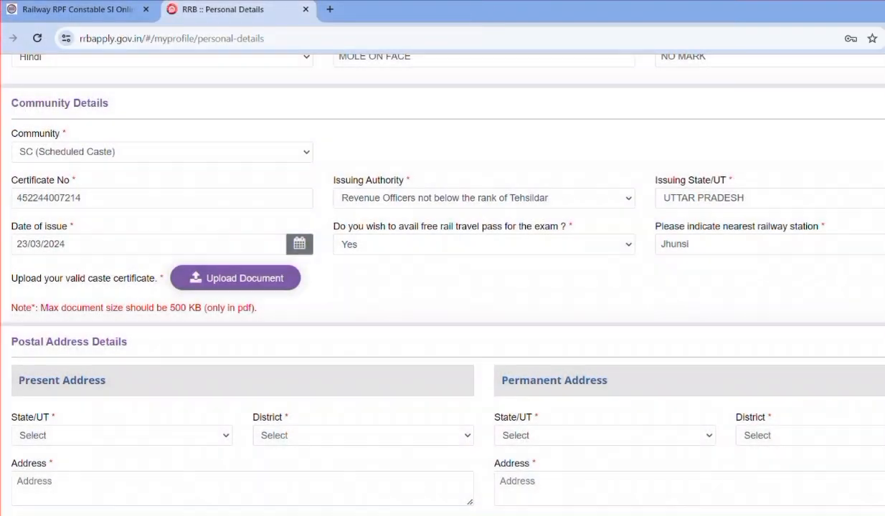
Choose UTTAR PRADESH as present address State/UT and PrayagRaj as its district
scroll(443, 287, down, 2)
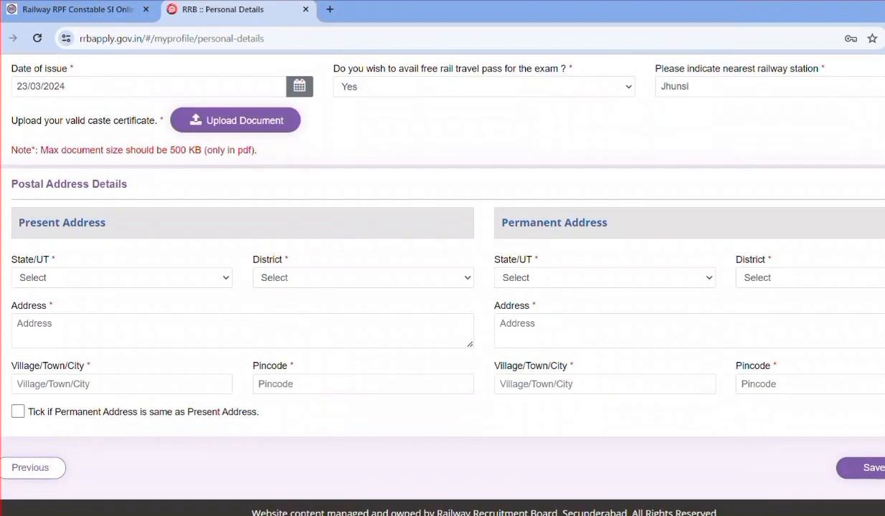
click(173, 277)
drag(226, 344, 226, 469)
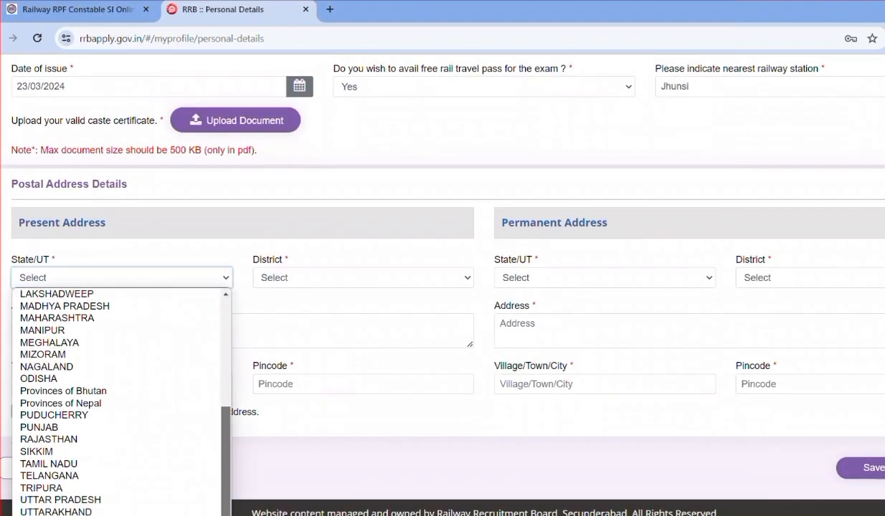
click(61, 500)
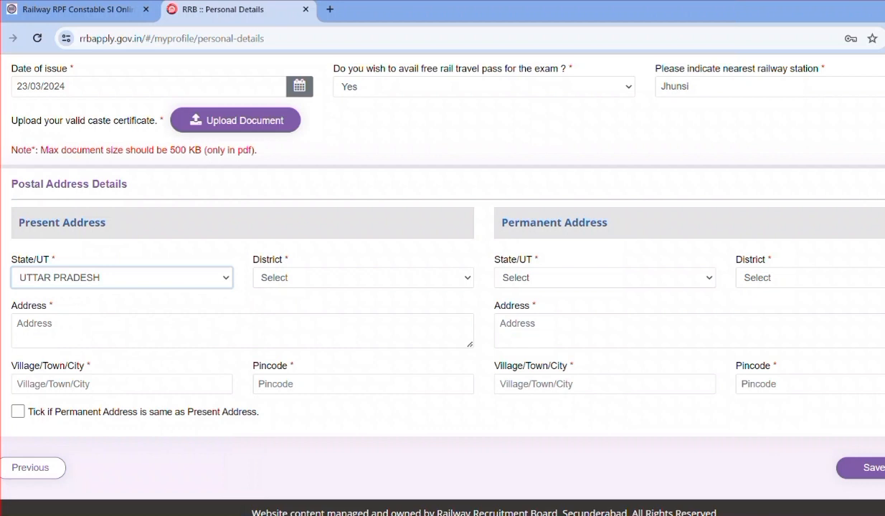
click(363, 277)
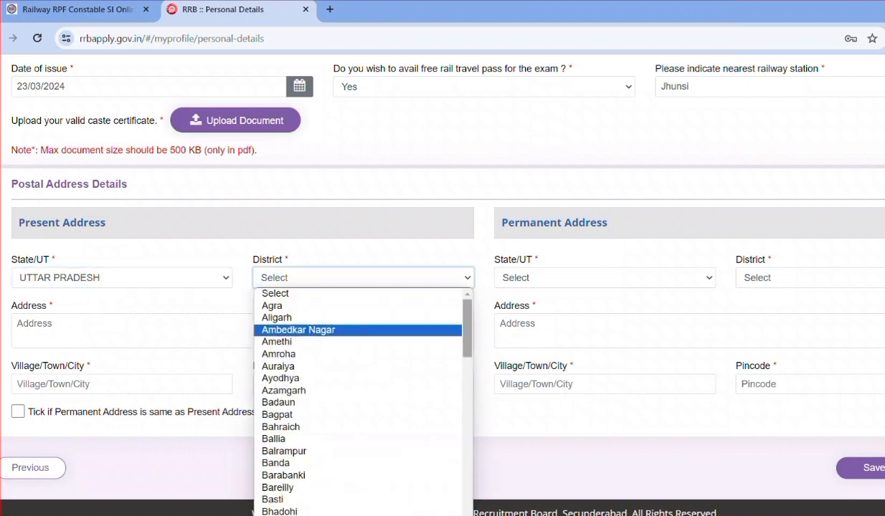
drag(468, 330, 467, 488)
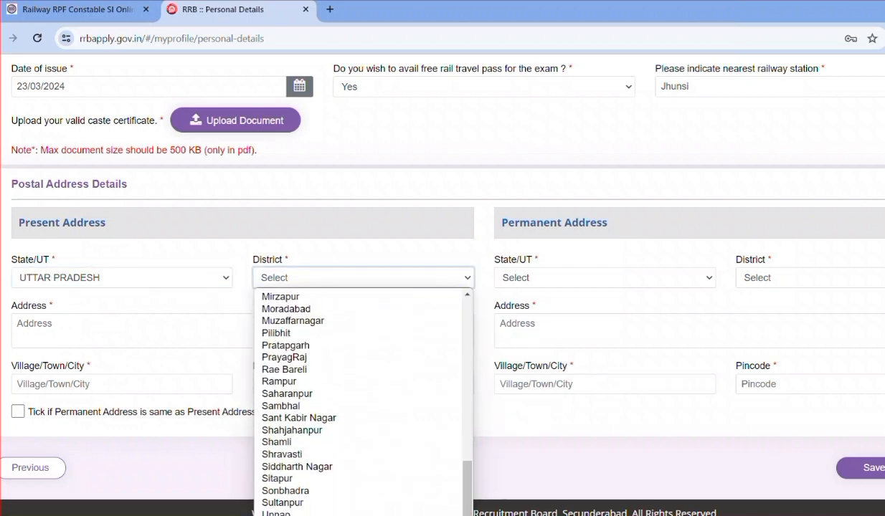
click(284, 357)
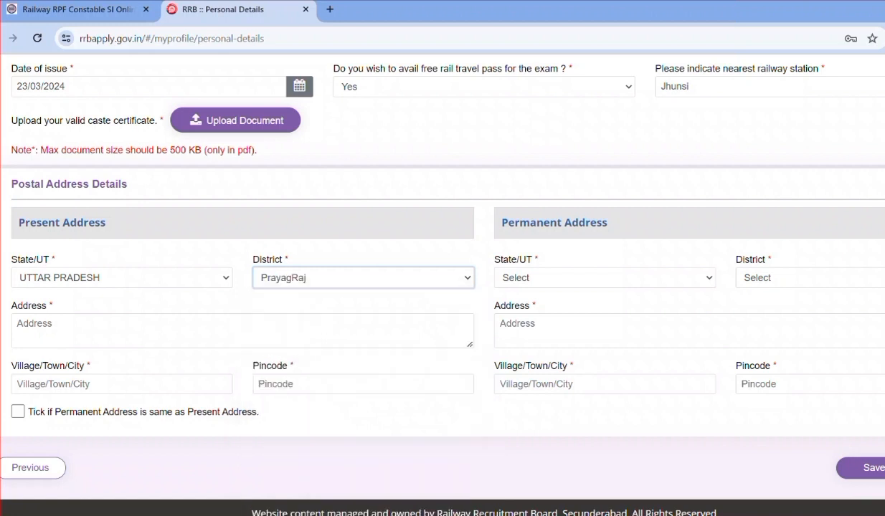
click(604, 278)
click(243, 331)
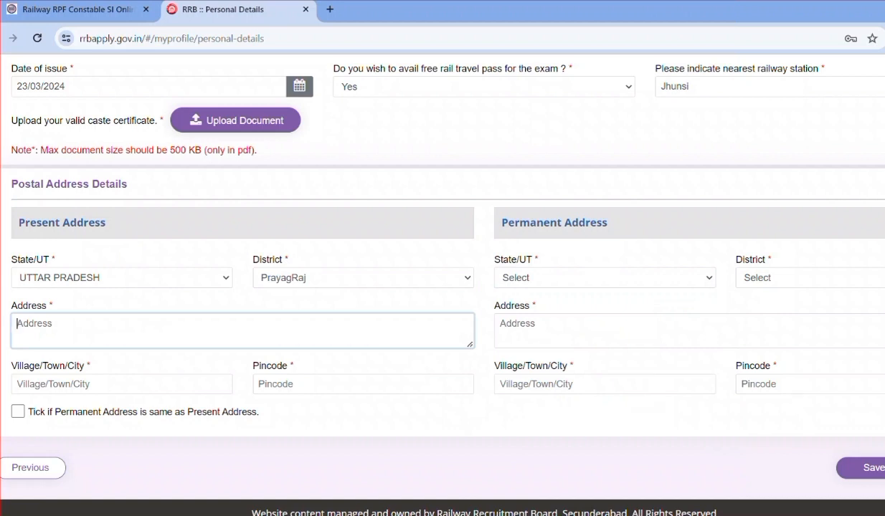
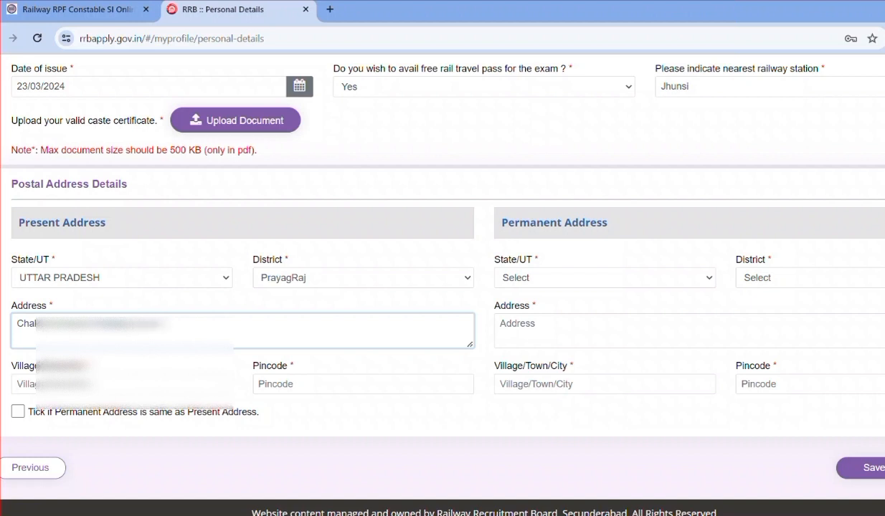
Enter town Prayagraj and the pincode, copy it as permanent address, and save personal details
click(122, 385)
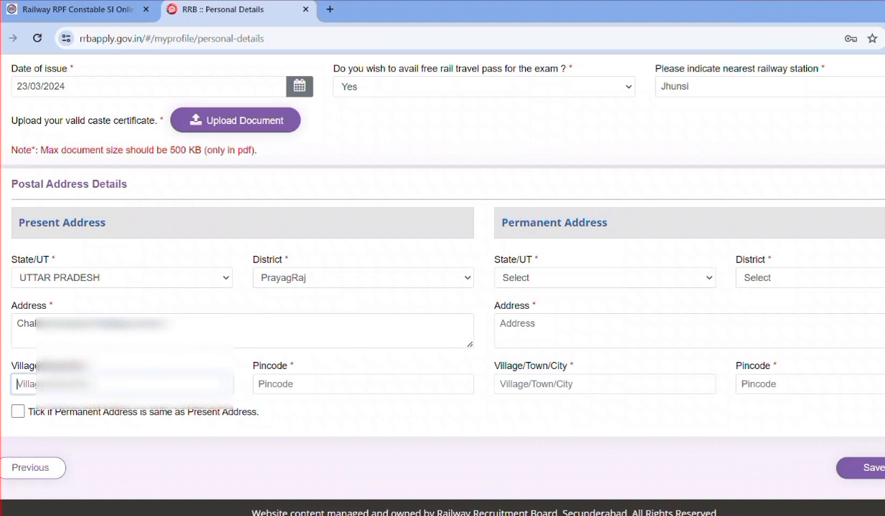
text(P)
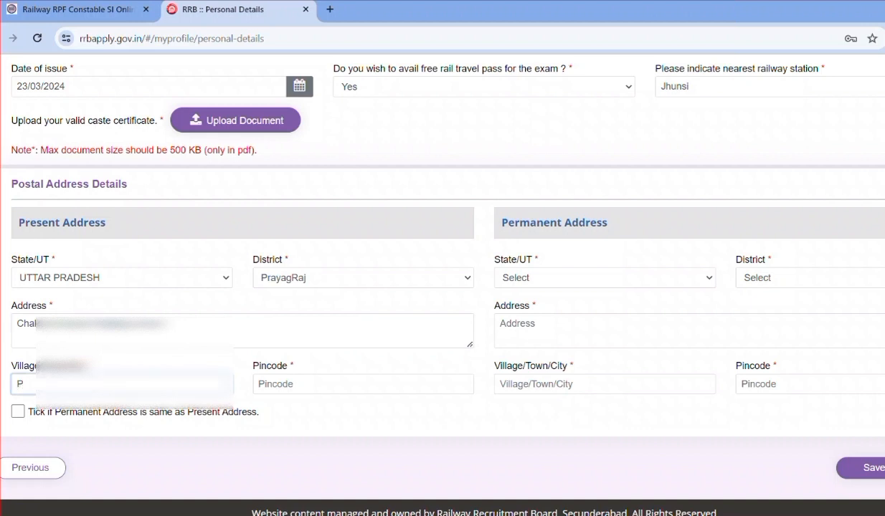
text(rayagraj)
key(Tab)
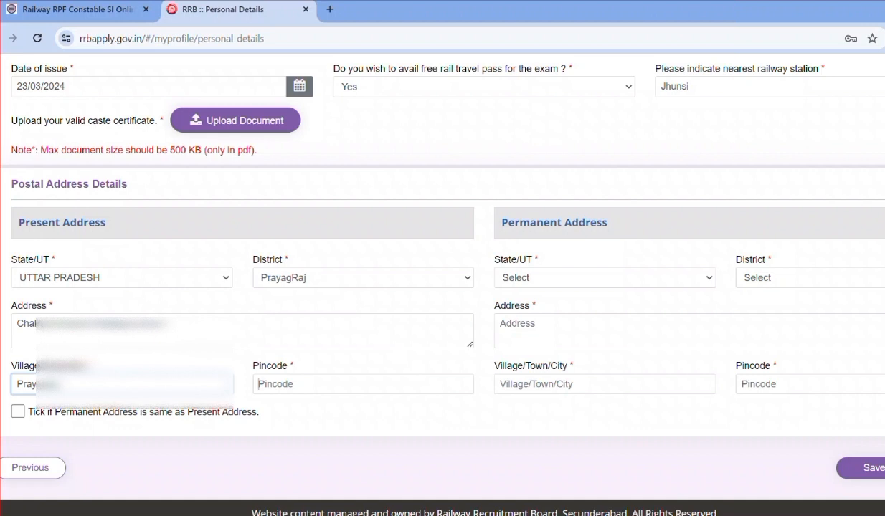
text(211019)
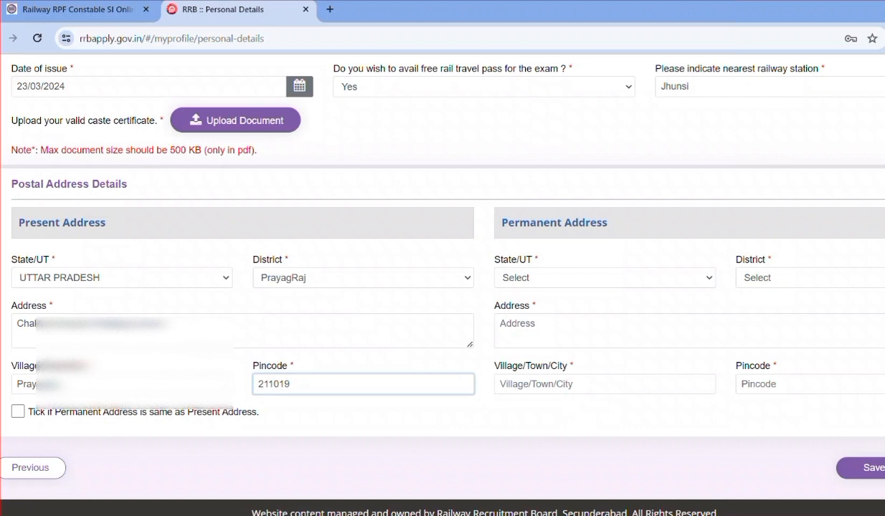
click(18, 412)
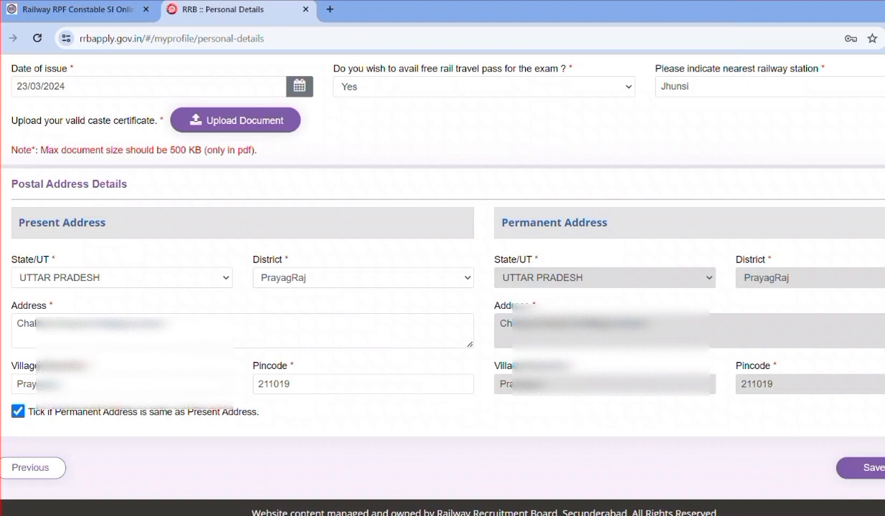
click(873, 468)
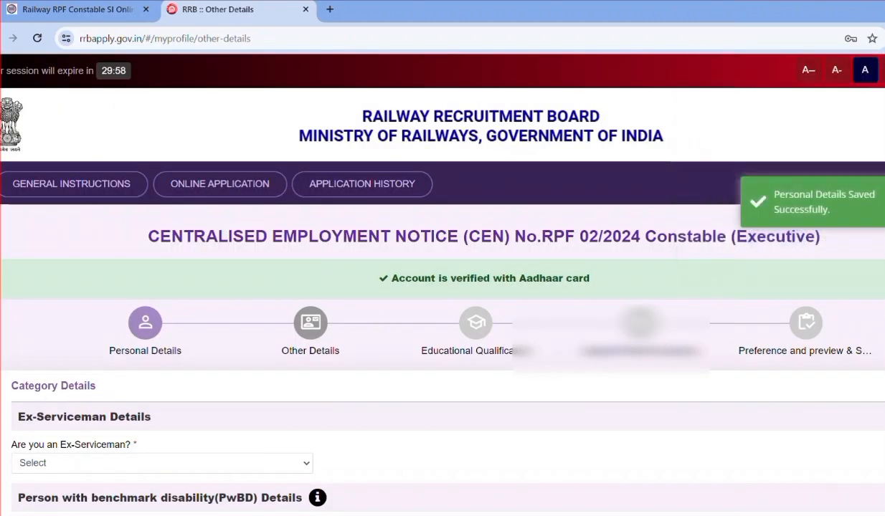
Answer No to the ex-serviceman and benchmark disability questions
scroll(443, 323, down, 4)
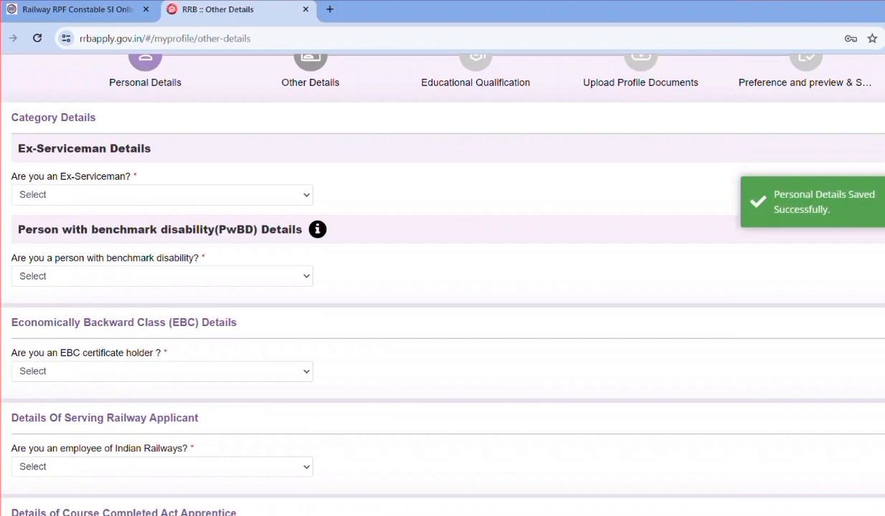
click(162, 195)
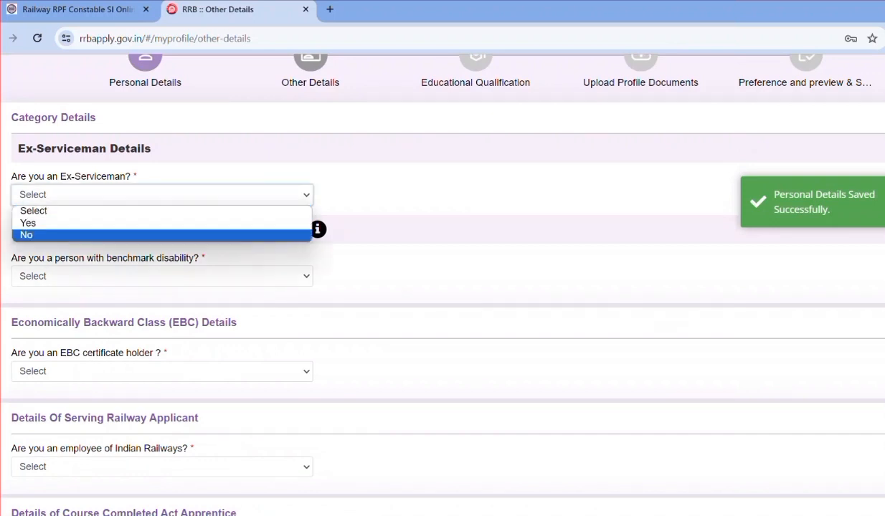
click(162, 234)
click(162, 276)
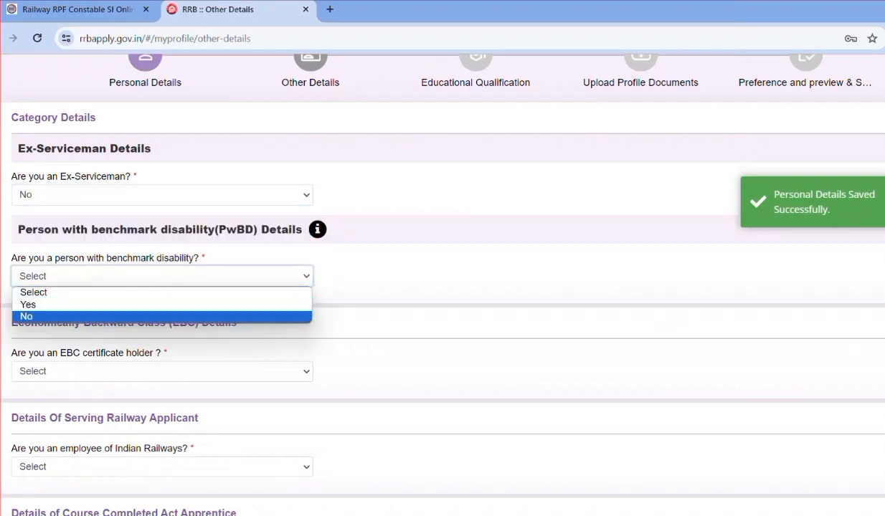
click(162, 316)
scroll(162, 316, down, 1)
Answer No for EBC certificate and railway employee, and set current organization to Not Applicable
click(163, 304)
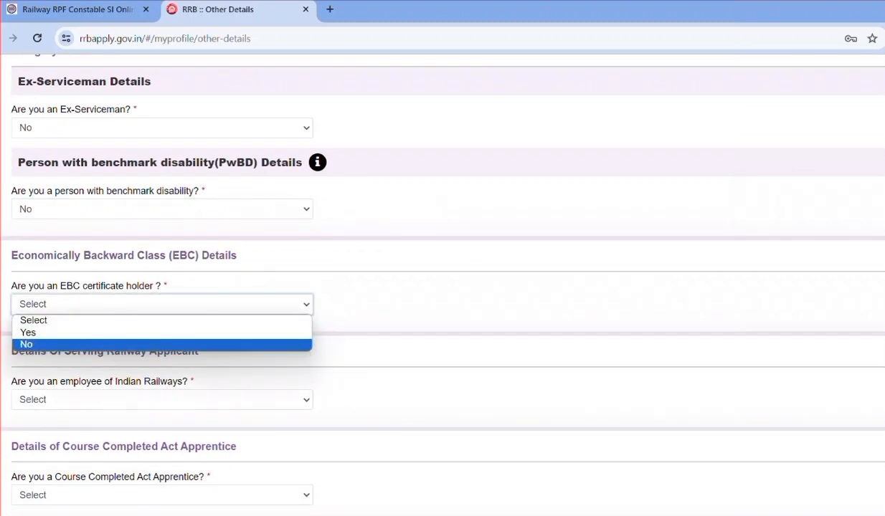
click(162, 345)
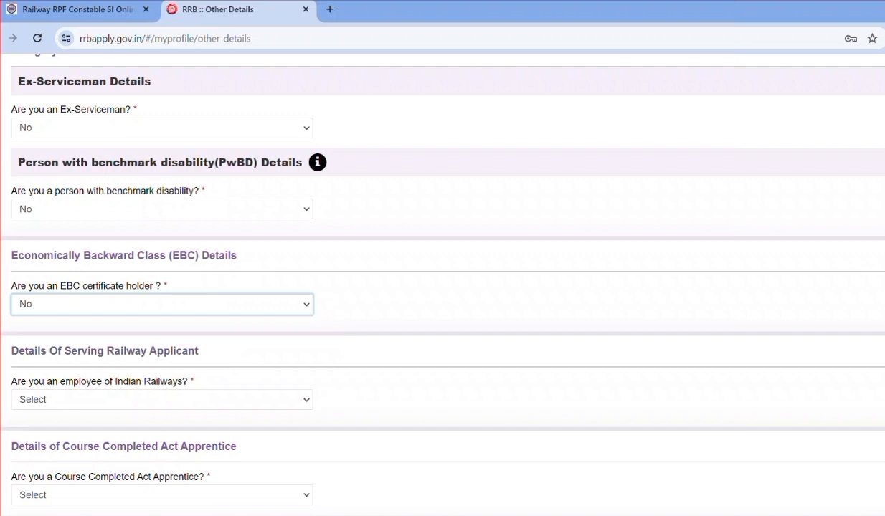
click(162, 399)
click(163, 437)
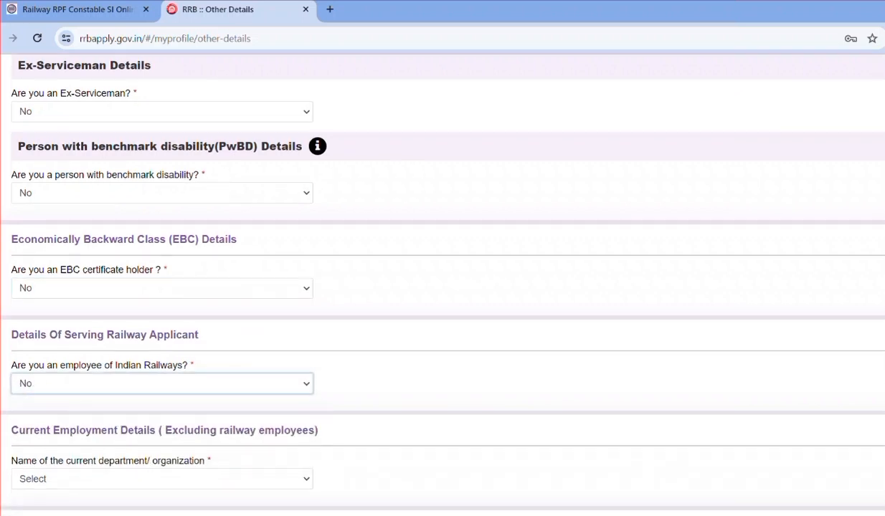
scroll(443, 287, down, 3)
click(162, 294)
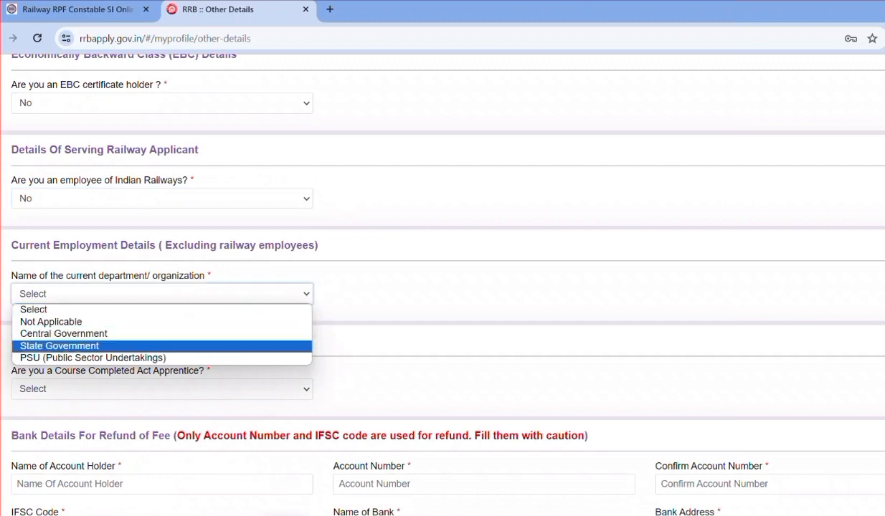
click(162, 322)
scroll(442, 287, down, 2)
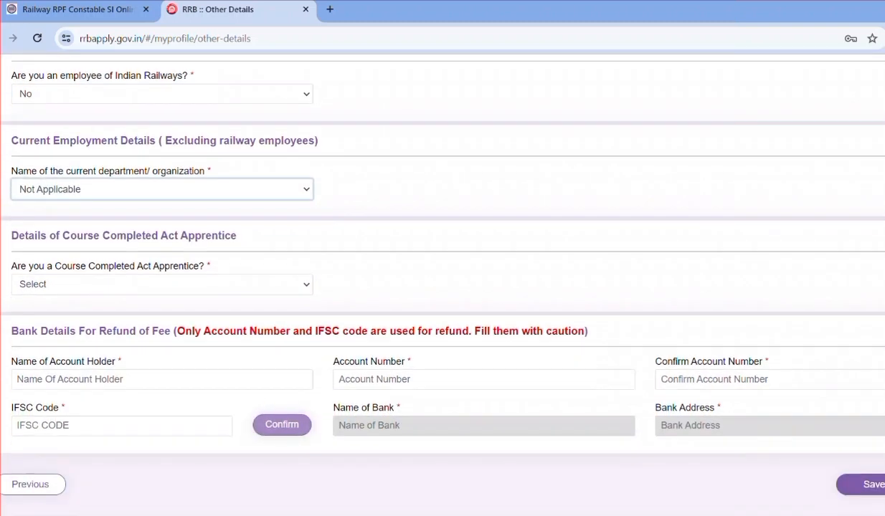
Answer No to Act Apprentice, then enter the account holder's name and account number twice
click(162, 268)
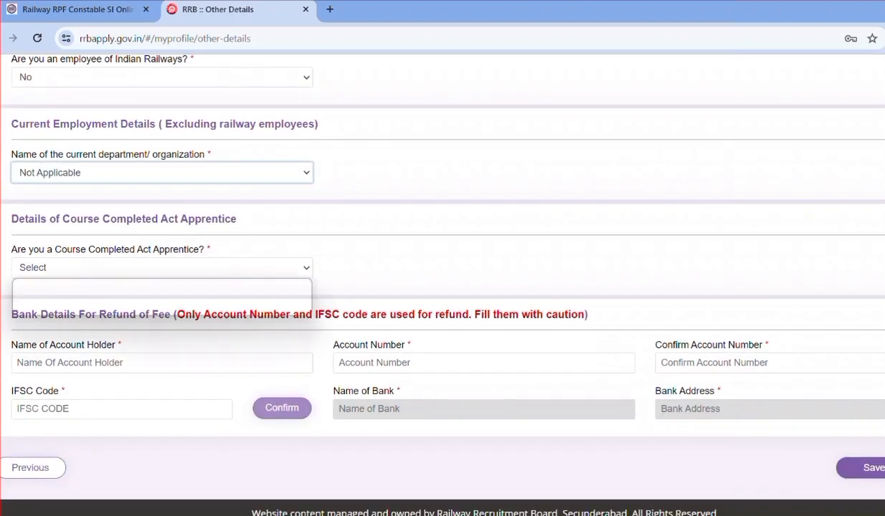
click(162, 305)
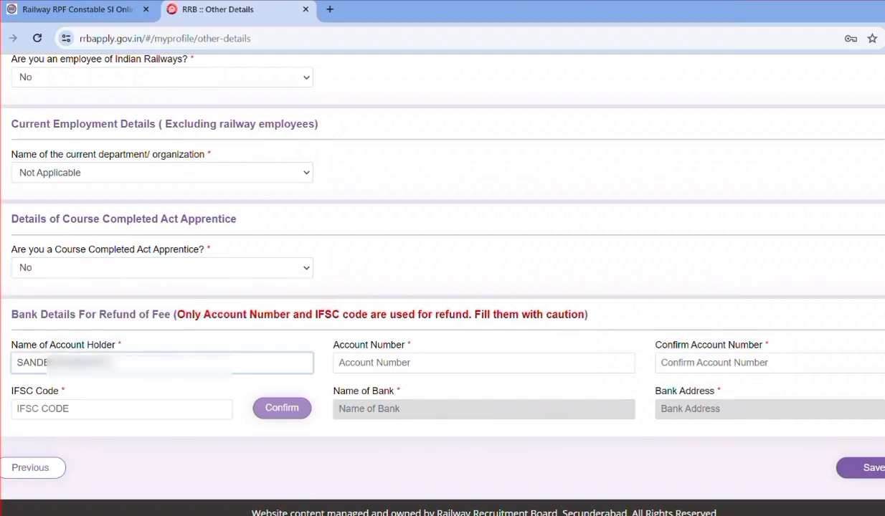
text(A)
click(374, 363)
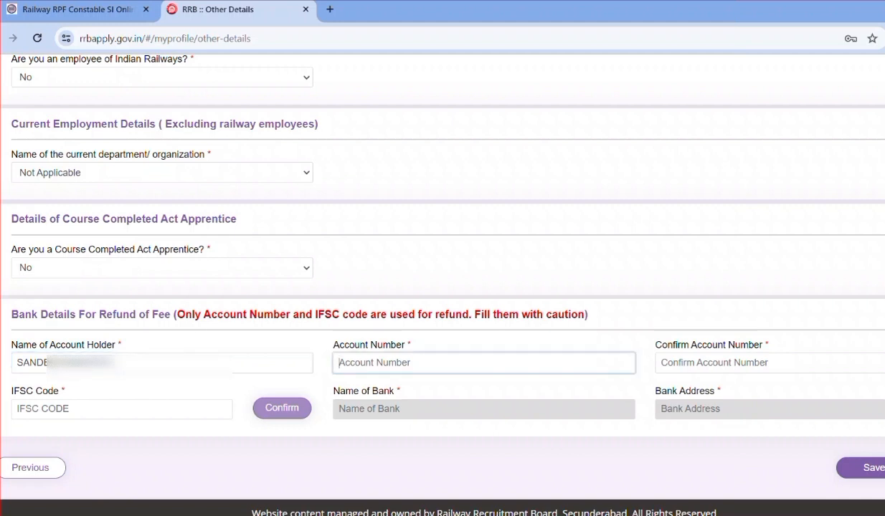
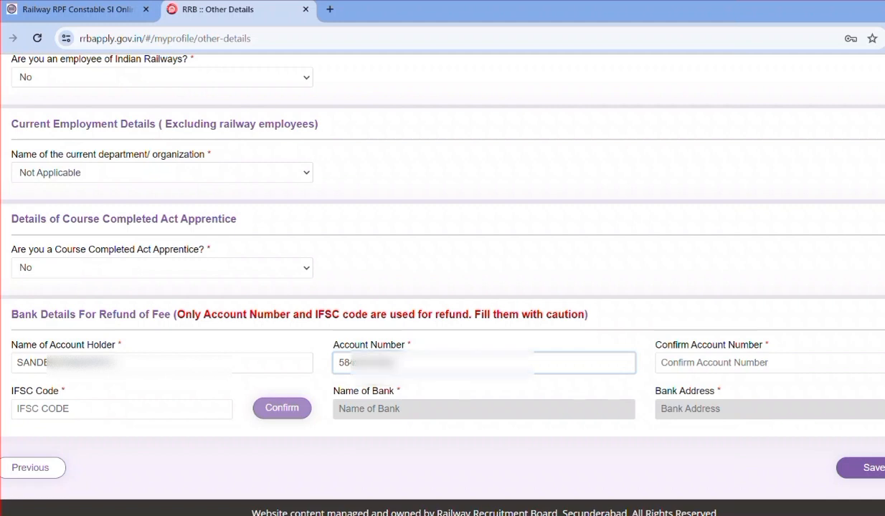
key(Tab)
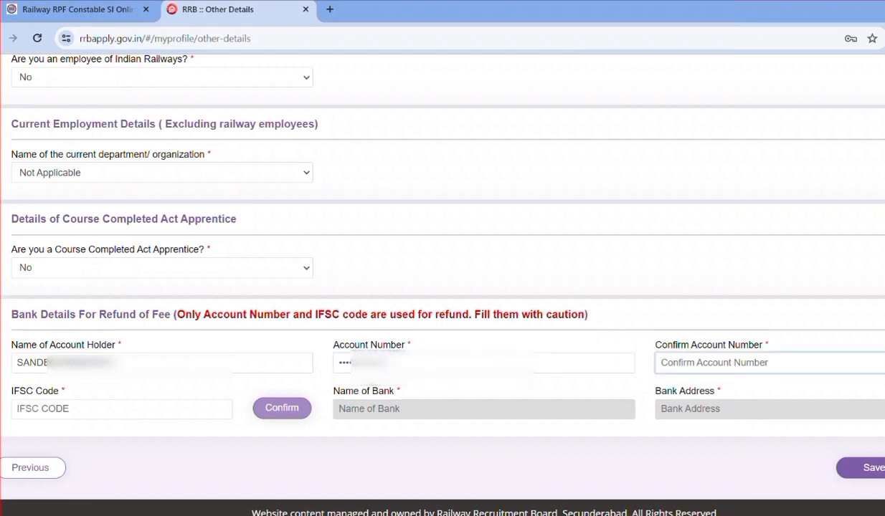
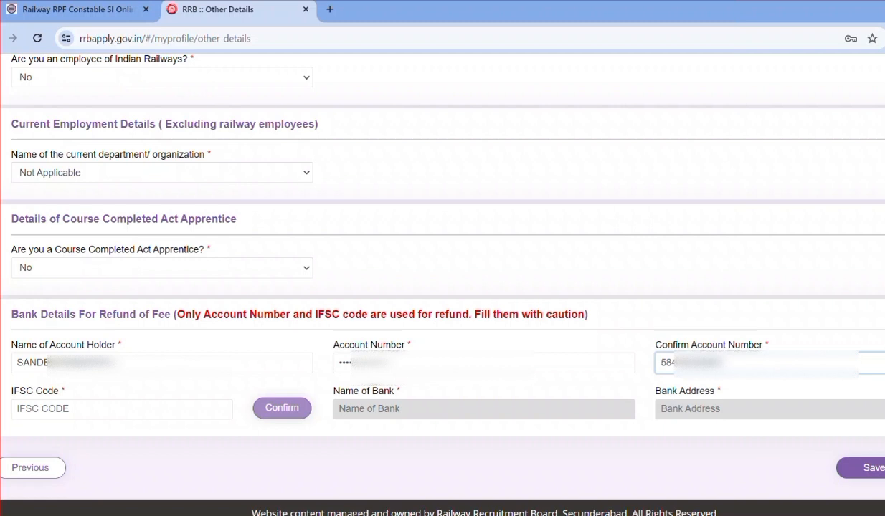
click(121, 409)
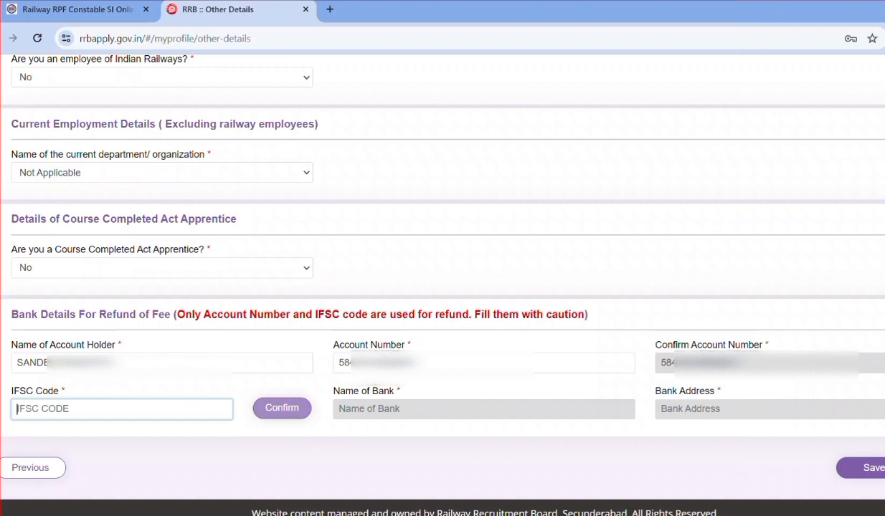
Enter IFSC code BARB0BUPGBX and verify it to fetch the Bank of Baroda details
text(BARB0BUPGBX)
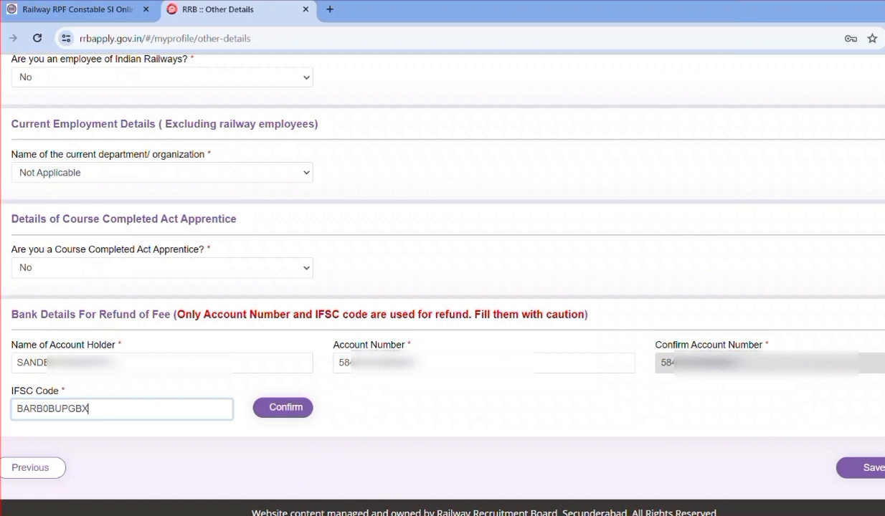
click(282, 408)
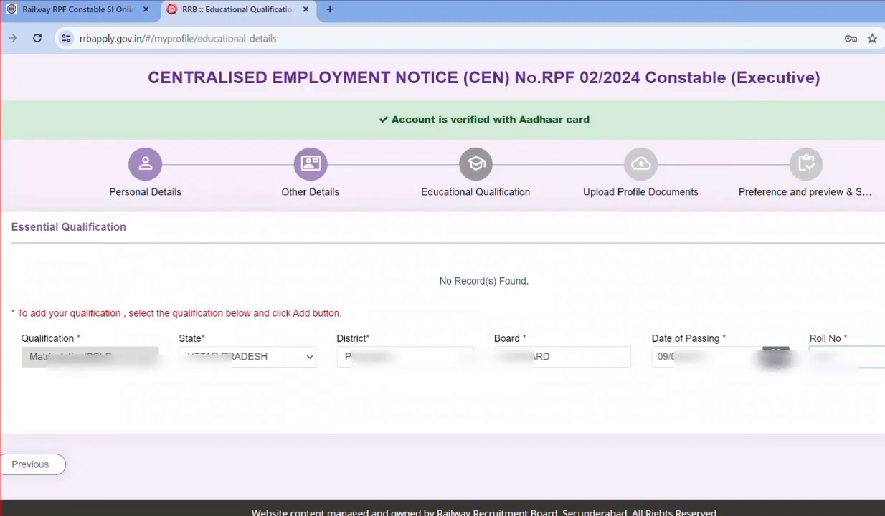
text(000)
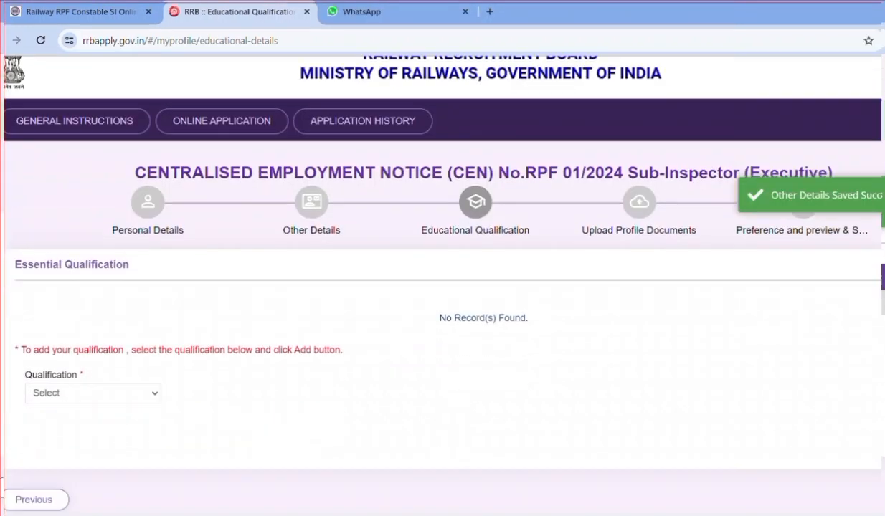
Start a 12th/Diploma/Open University entry with discipline 12th and state UTTAR PRADESH
scroll(443, 287, down, 1)
click(93, 356)
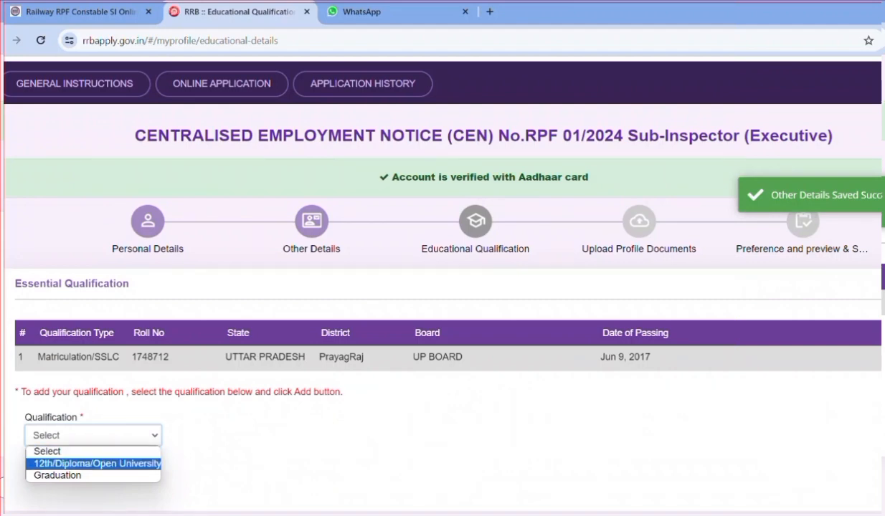
key(Return)
click(250, 435)
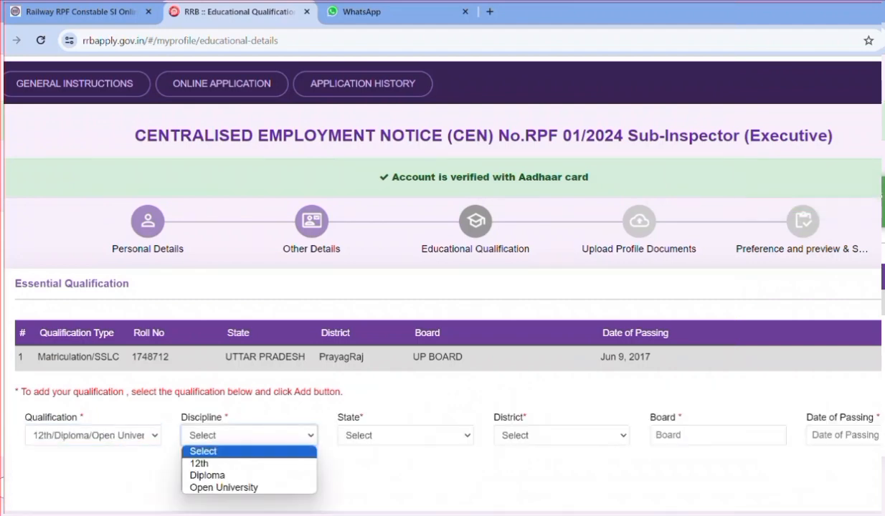
click(249, 464)
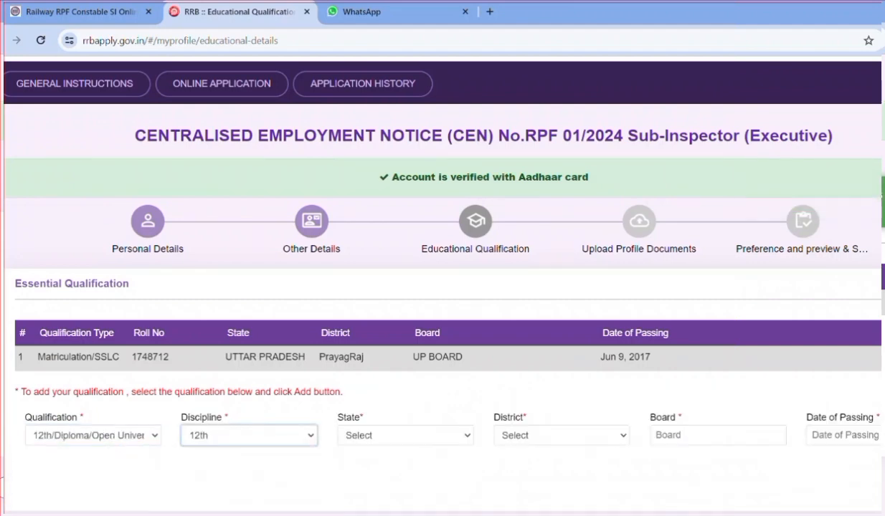
click(405, 435)
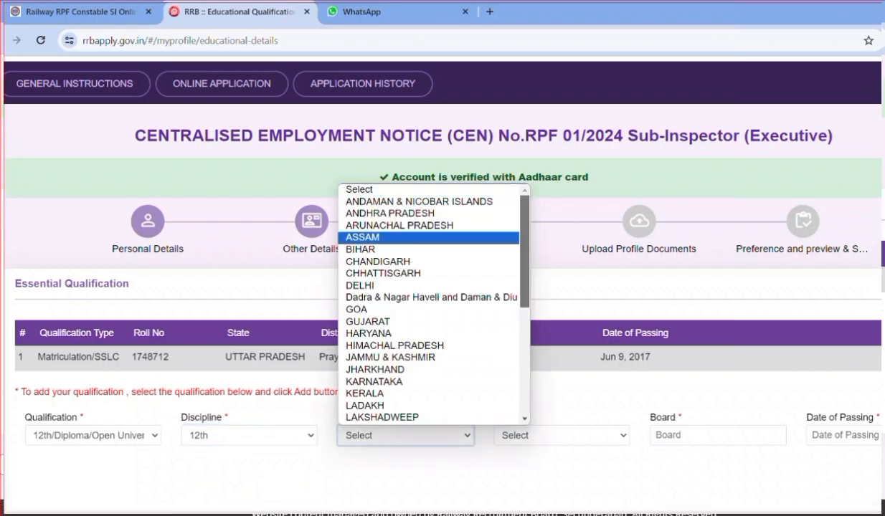
scroll(430, 308, down, 6)
click(396, 392)
Fill in board UP BOARD, district PrayagRaj and date of passing 27/04/2019
click(562, 435)
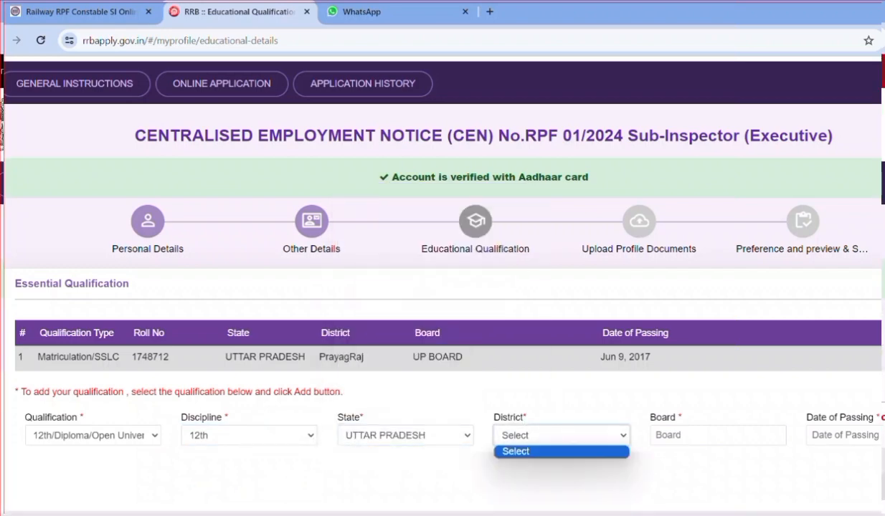
text(UP BO)
text(ARD)
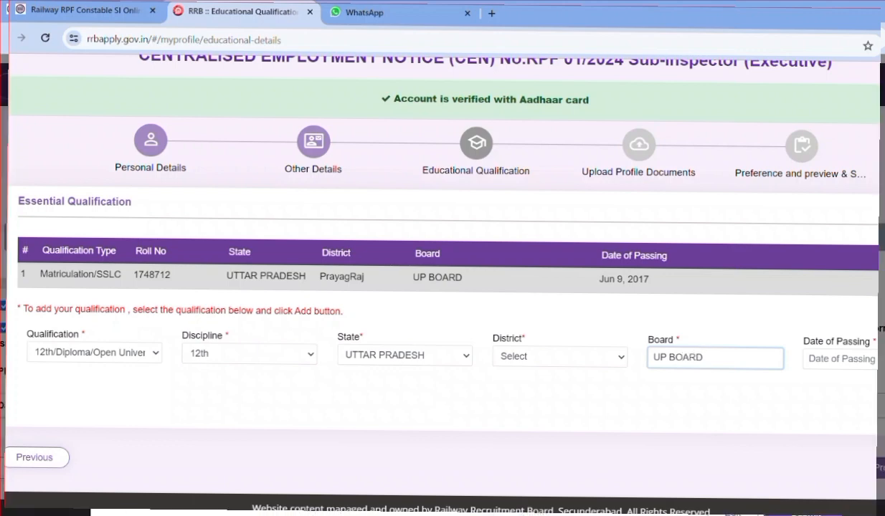
key(Tab)
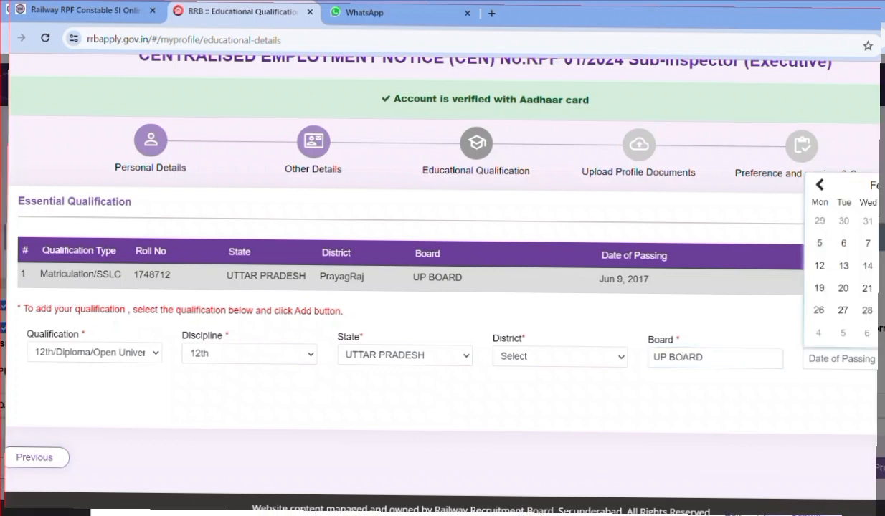
click(884, 186)
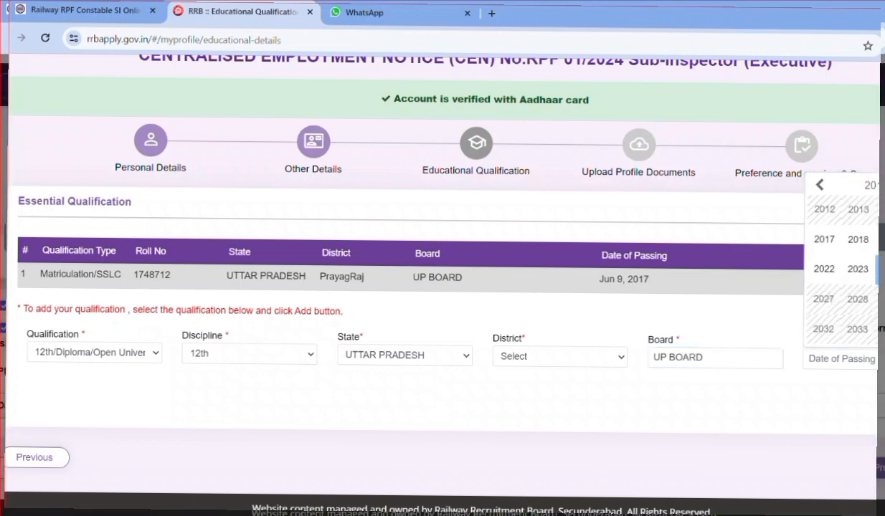
click(884, 241)
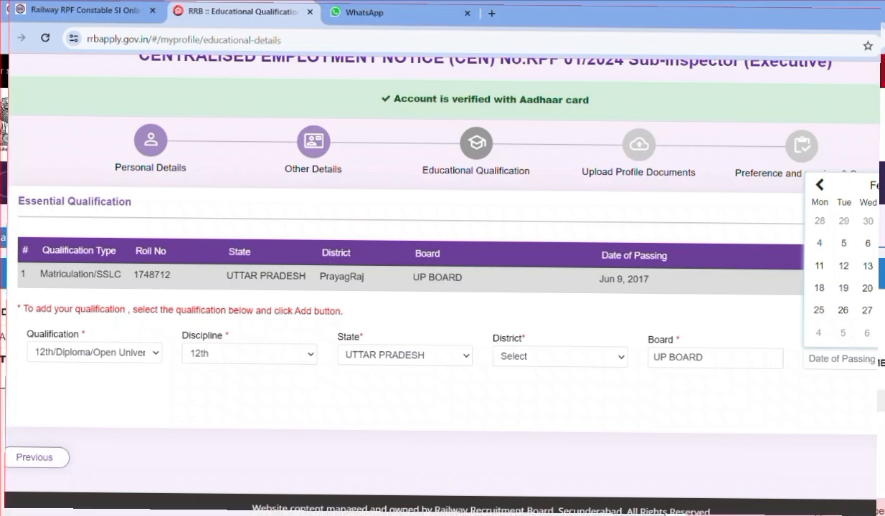
double_click(884, 187)
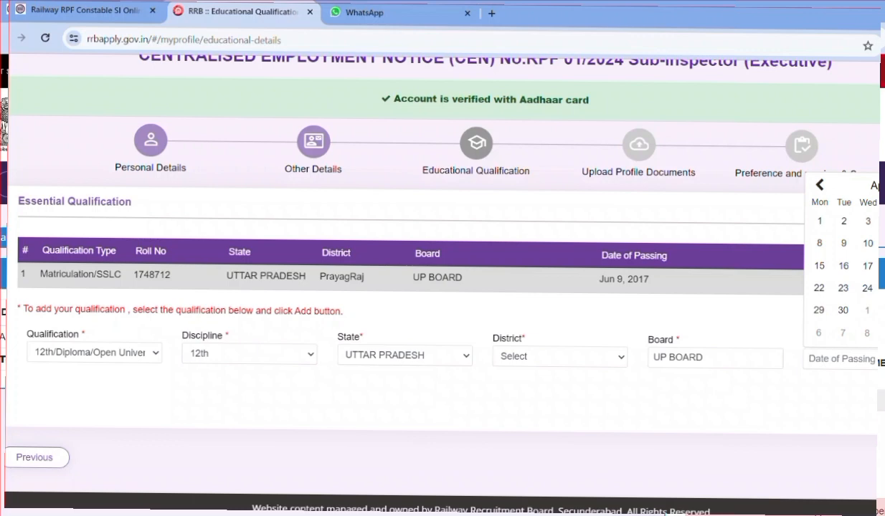
click(883, 290)
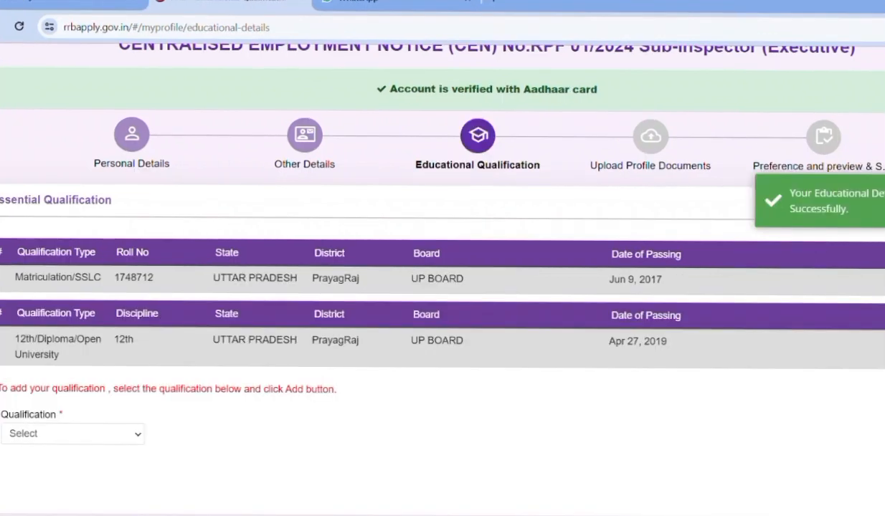
Add a Graduation qualification entry and choose BA as its discipline
click(73, 434)
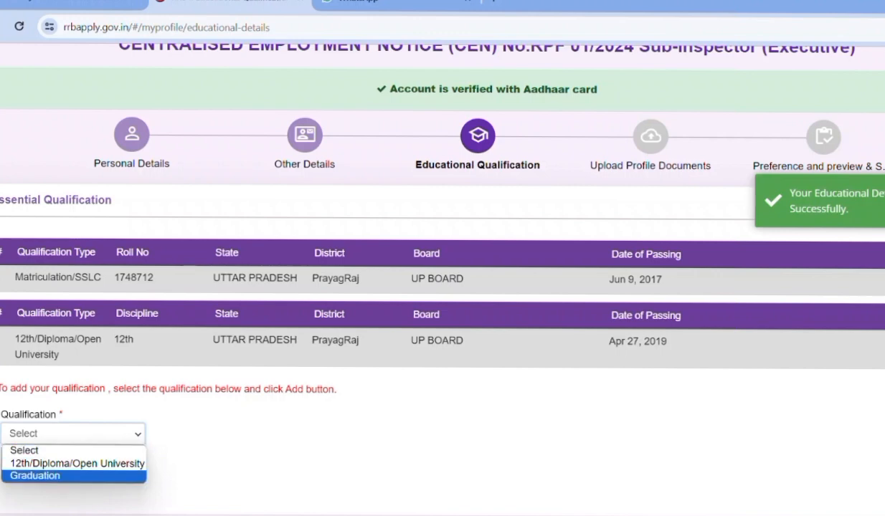
click(34, 475)
click(237, 435)
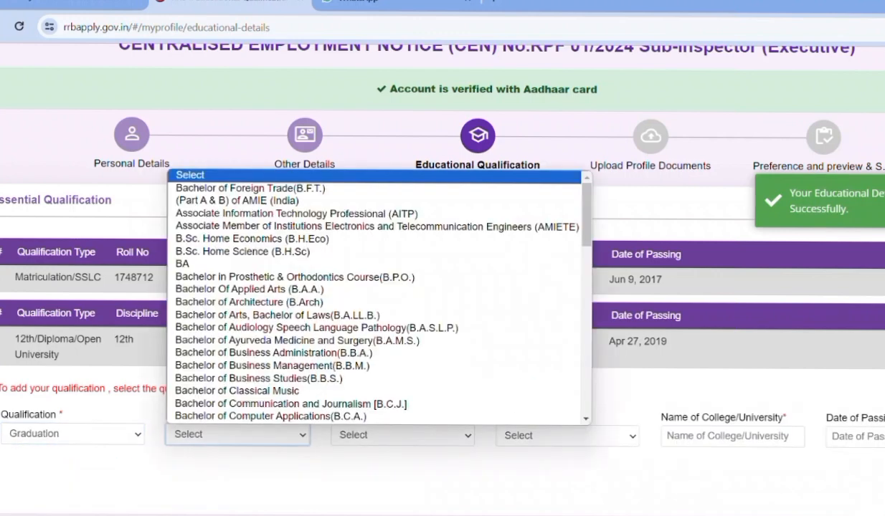
scroll(301, 340, down, 1)
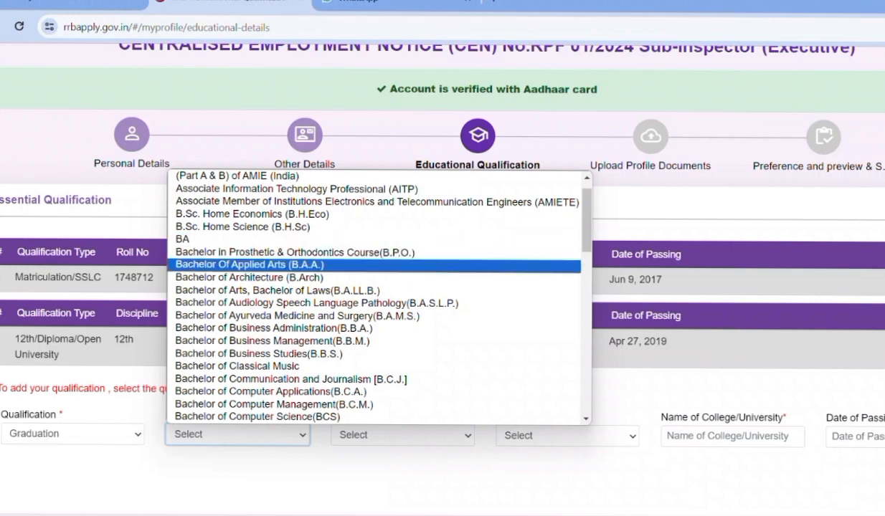
scroll(373, 303, down, 1)
scroll(373, 287, down, 8)
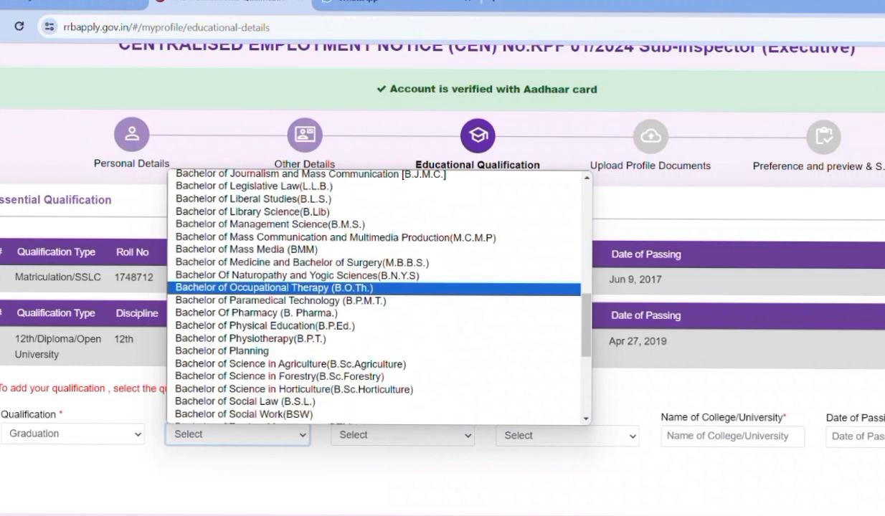
scroll(373, 290, down, 6)
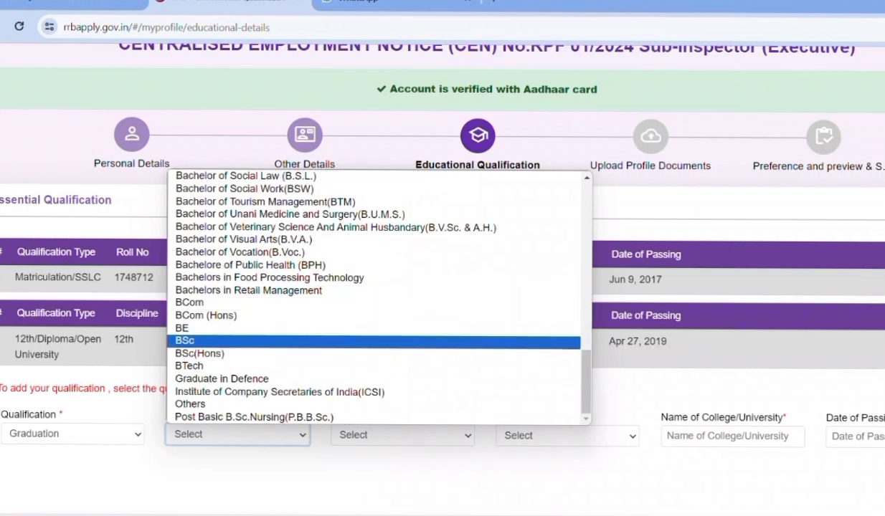
scroll(378, 297, up, 10)
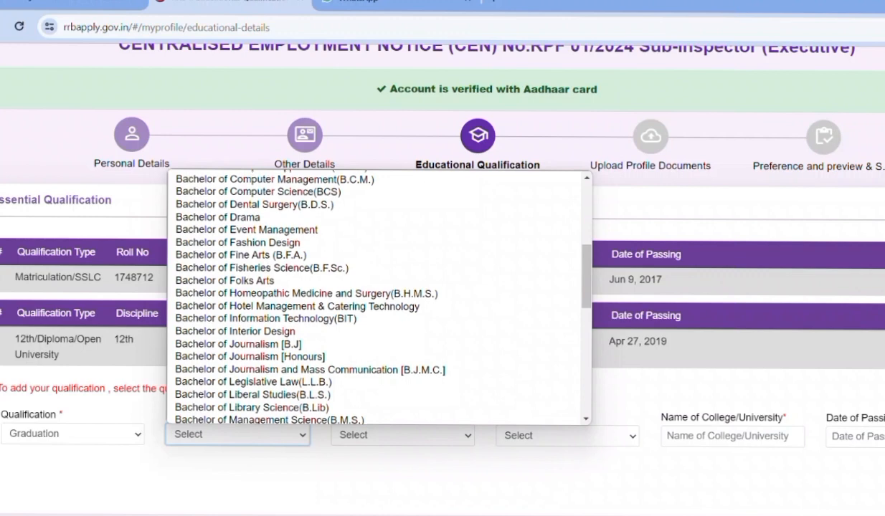
scroll(378, 297, up, 5)
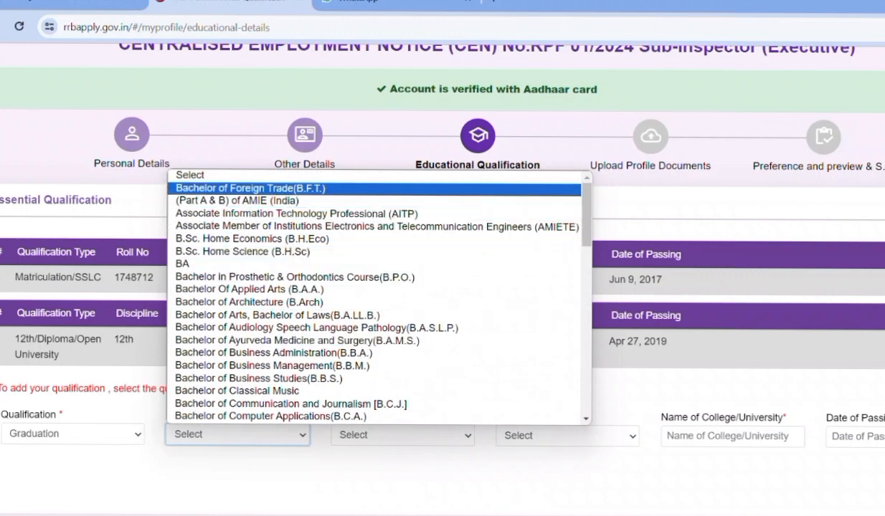
click(184, 264)
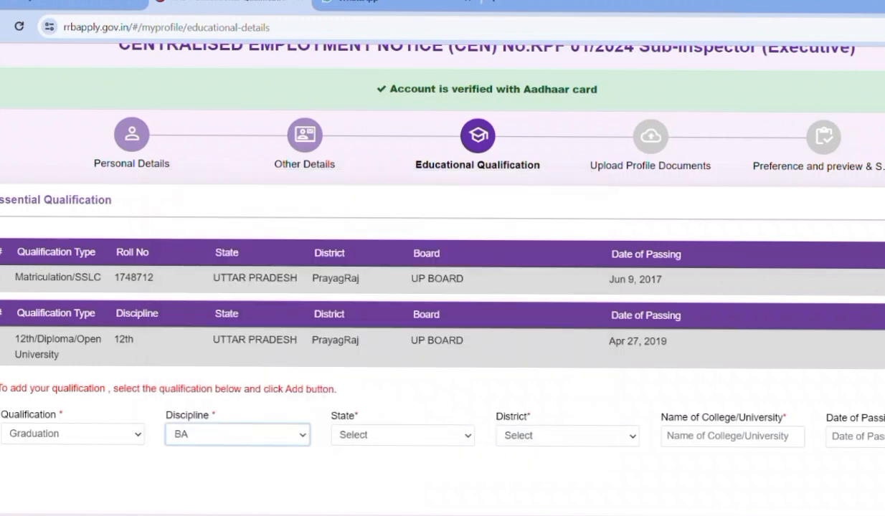
Set the graduation college's state to UTTAR PRADESH and district to PrayagRaj
click(403, 435)
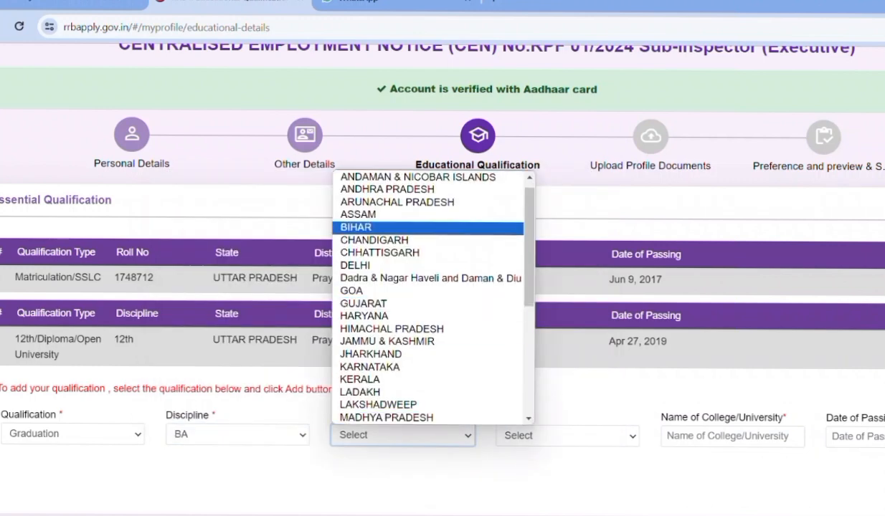
drag(529, 237, 530, 366)
click(381, 392)
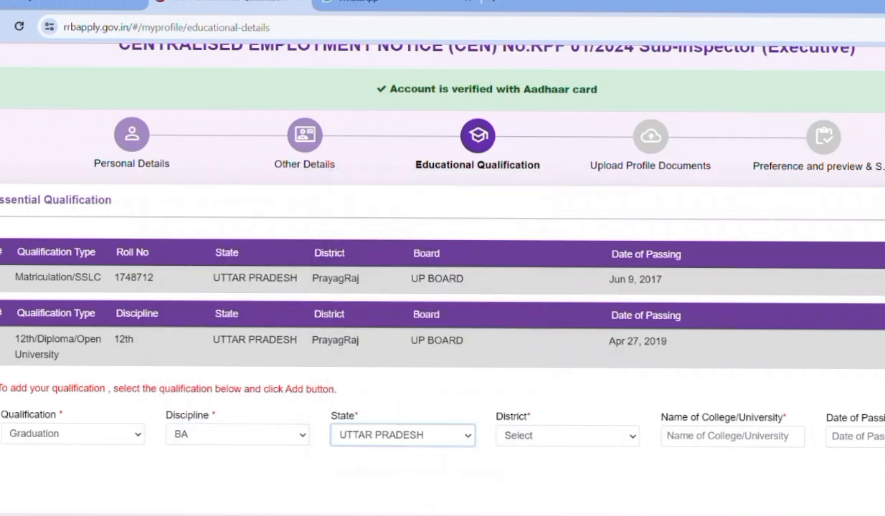
click(530, 435)
scroll(559, 298, down, 7)
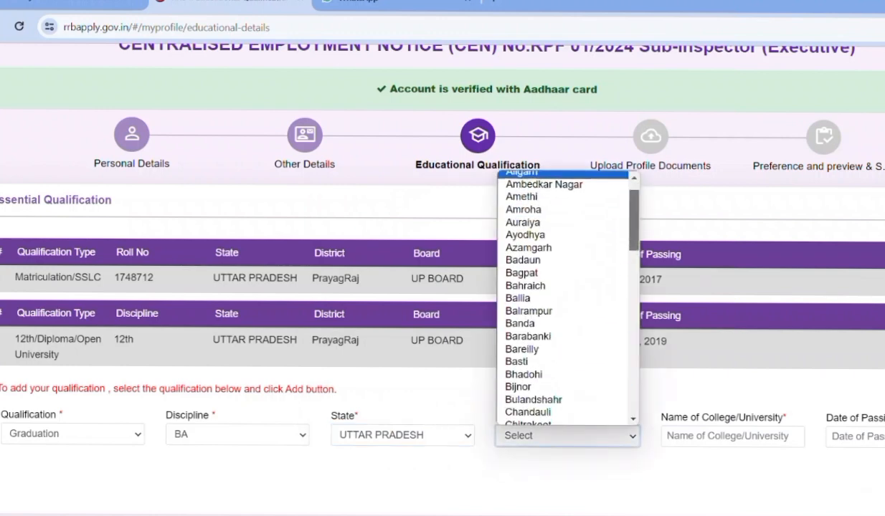
scroll(566, 298, down, 2)
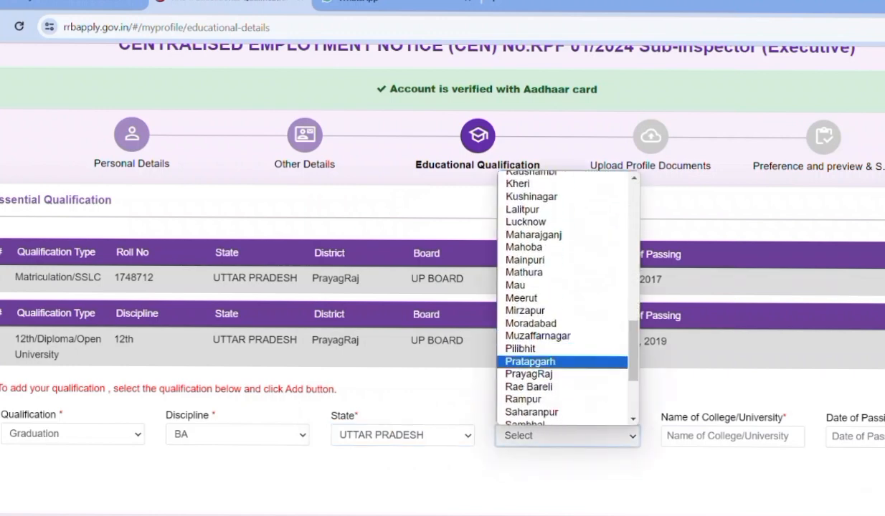
click(531, 376)
Enter ALLAHABAD STATE UNIVERSITY as the college or university name
click(731, 437)
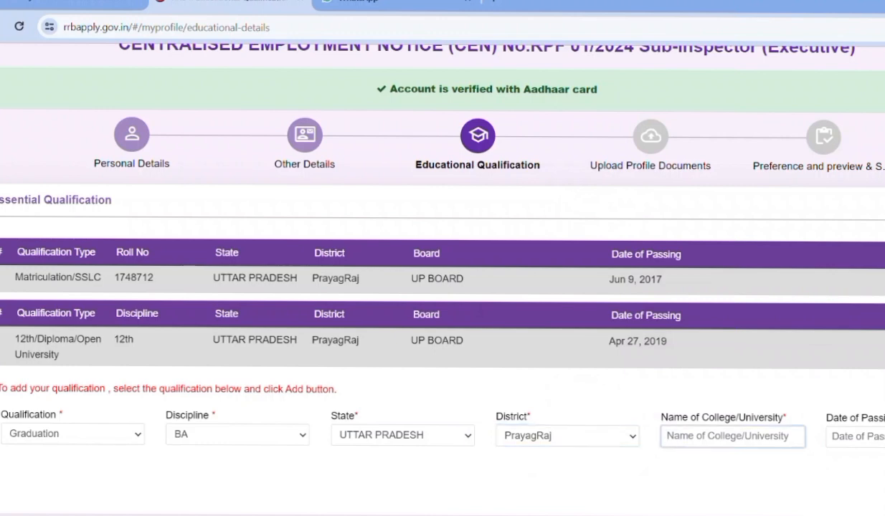
text(A)
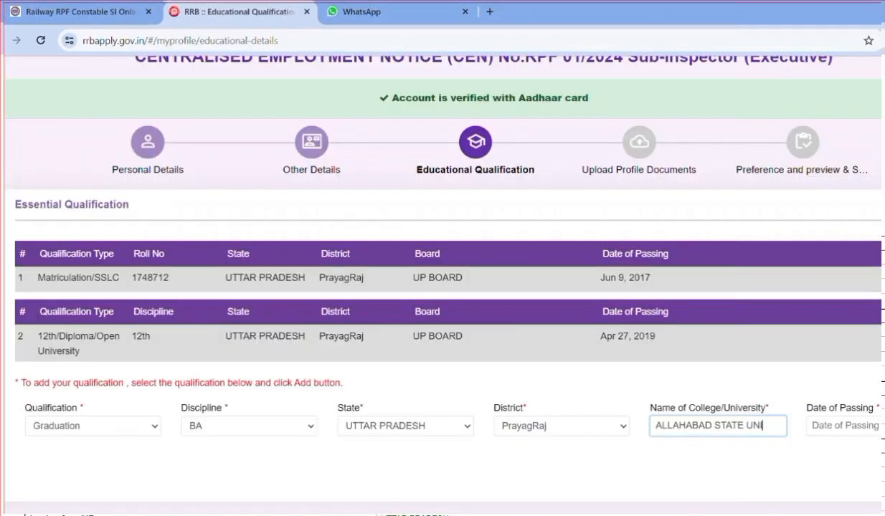
text(VER)
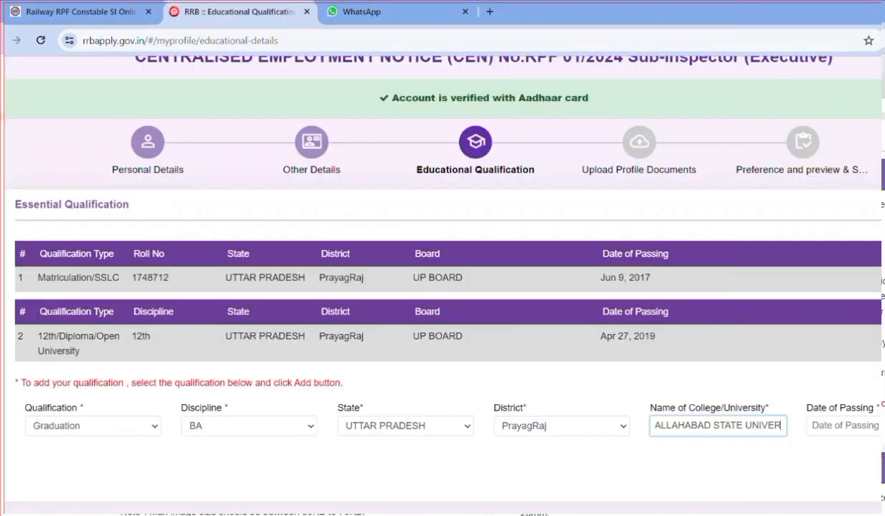
text(S)
text(I)
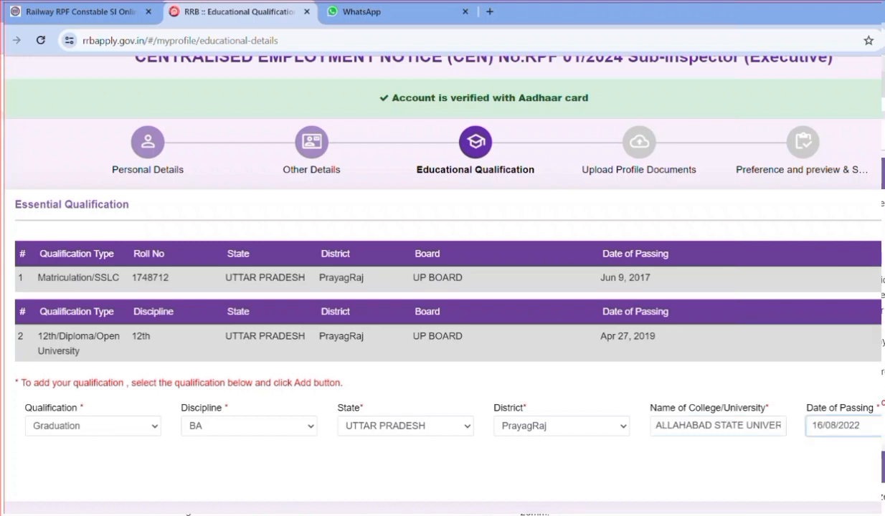
scroll(429, 273, down, 3)
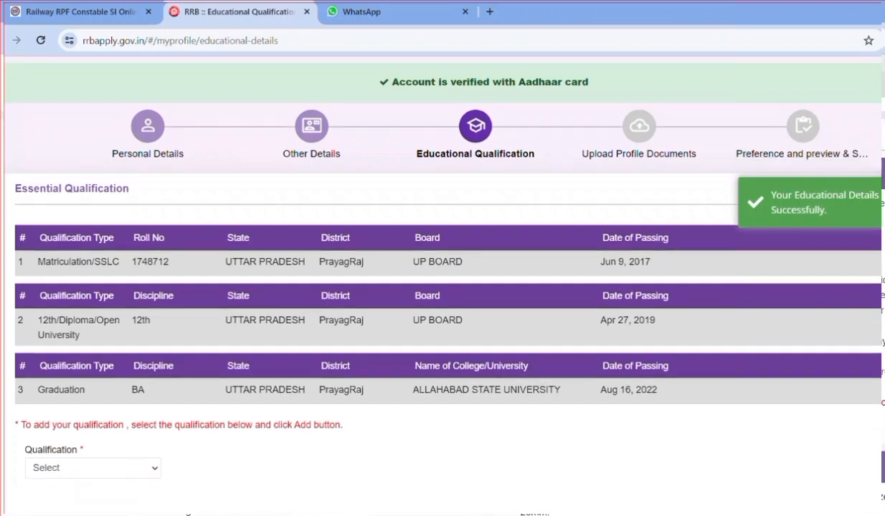
Leave the qualification type at Select and scroll down the qualifications form
click(93, 357)
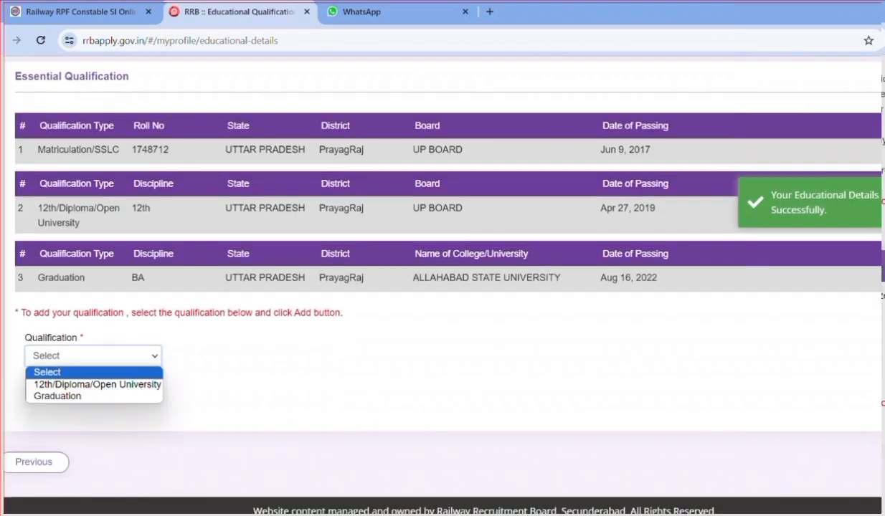
click(251, 380)
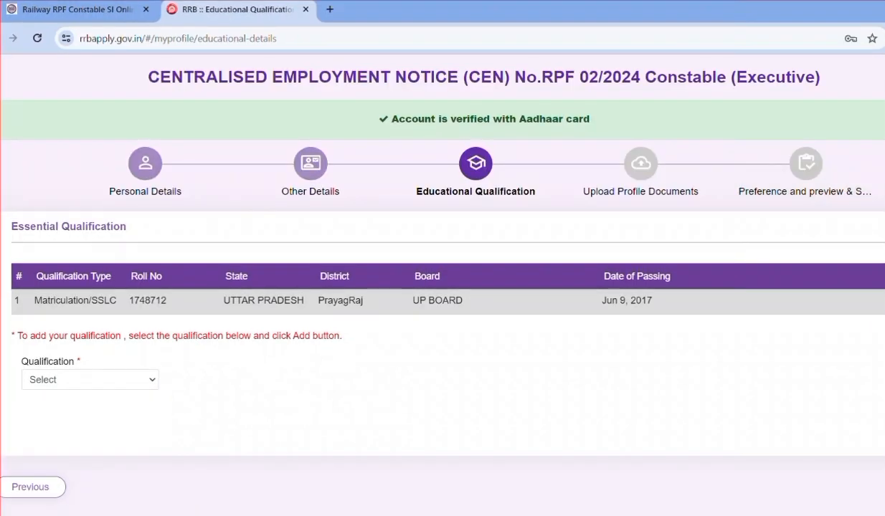
scroll(429, 273, down, 1)
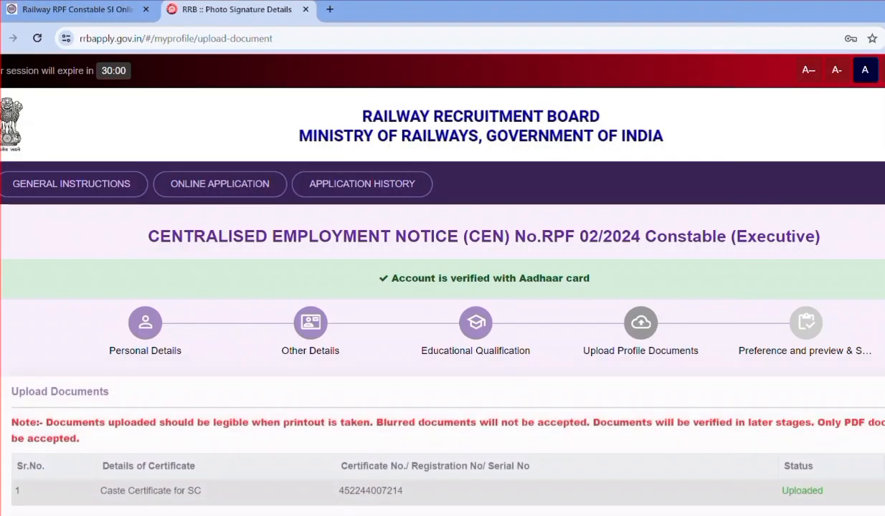
Scroll the Upload Documents page to check the attached photo and reach the signature field
scroll(428, 287, down, 3)
scroll(442, 287, down, 3)
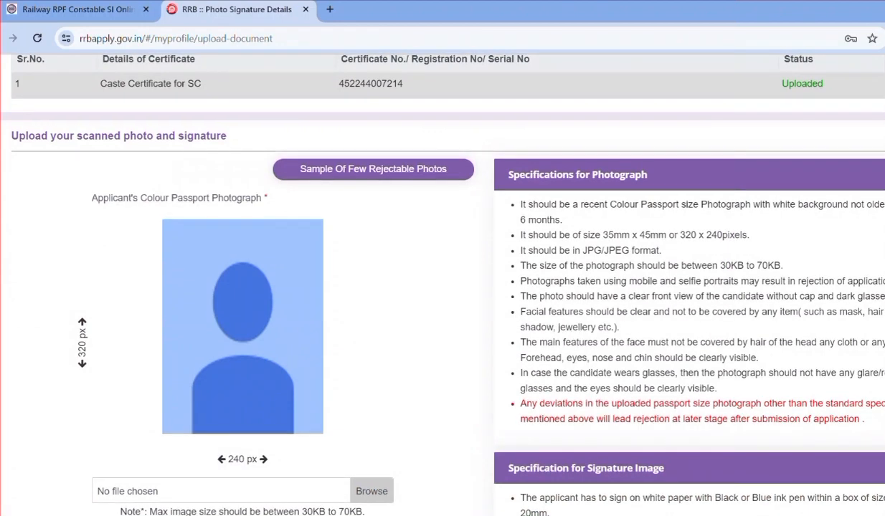
scroll(443, 287, up, 3)
scroll(443, 287, down, 3)
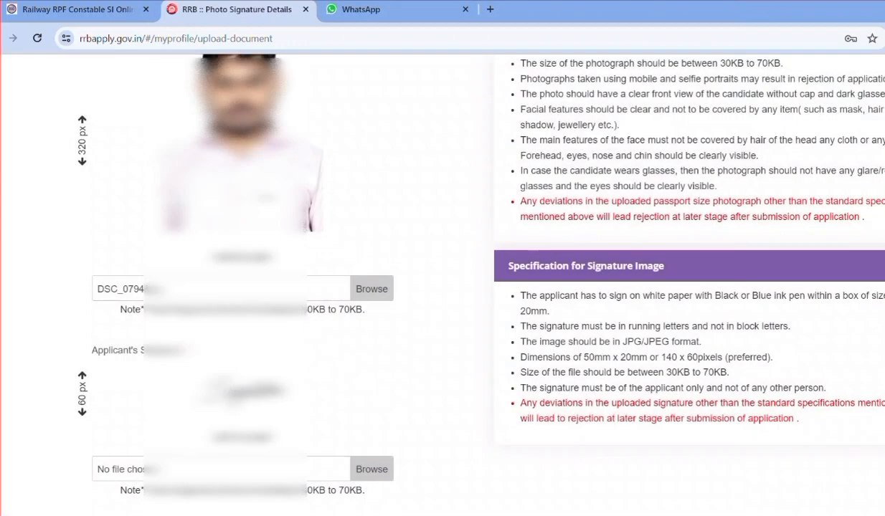
scroll(442, 287, up, 3)
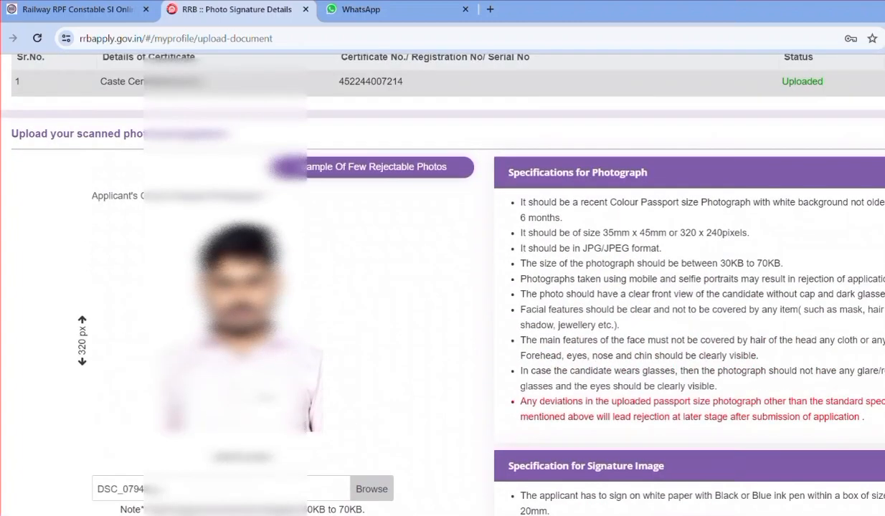
scroll(443, 287, down, 3)
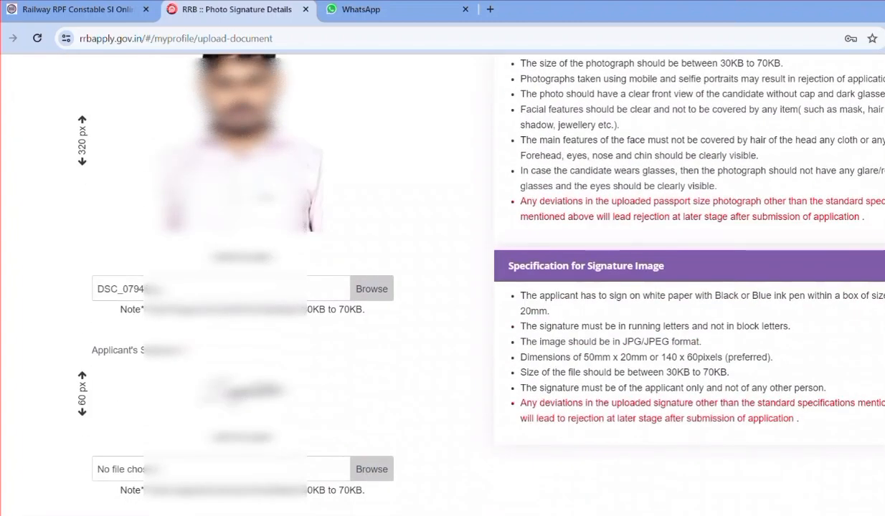
scroll(442, 287, up, 2)
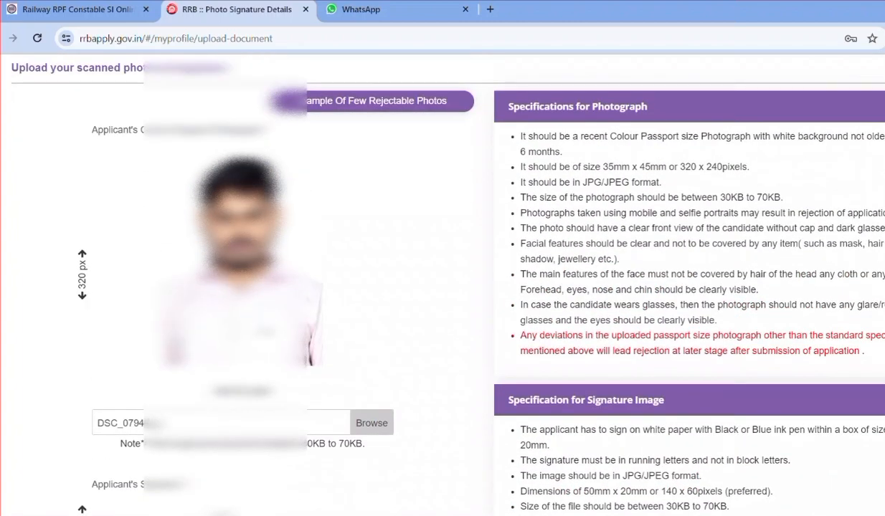
scroll(443, 287, down, 3)
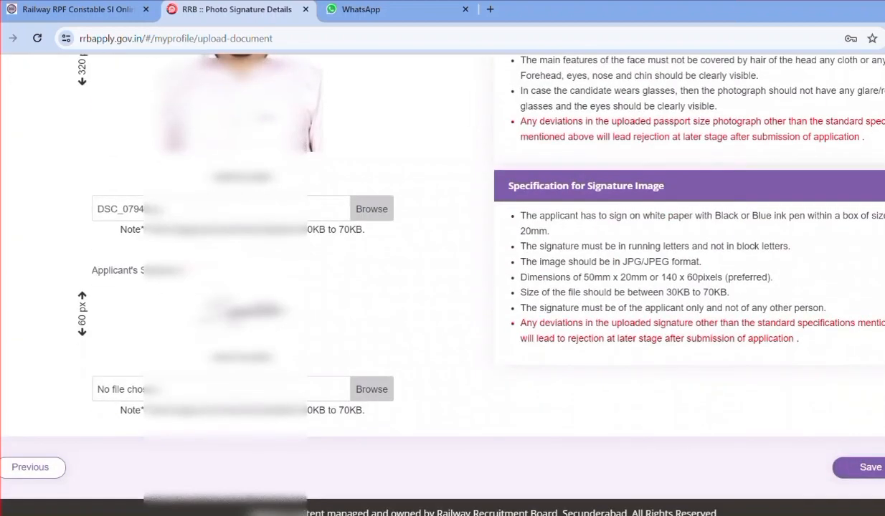
Upload the signature JPG and crop it enlarged to fill the 140 × 60 px frame
click(372, 390)
click(363, 118)
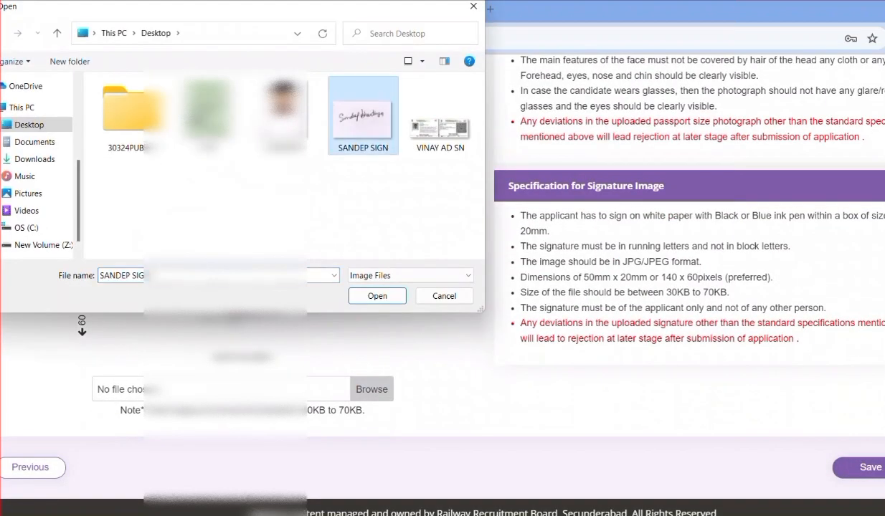
click(377, 296)
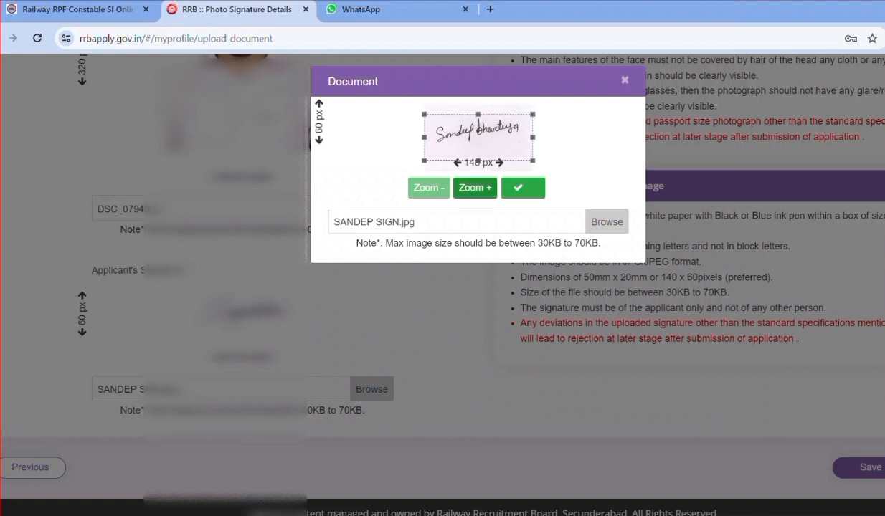
drag(479, 144, 478, 133)
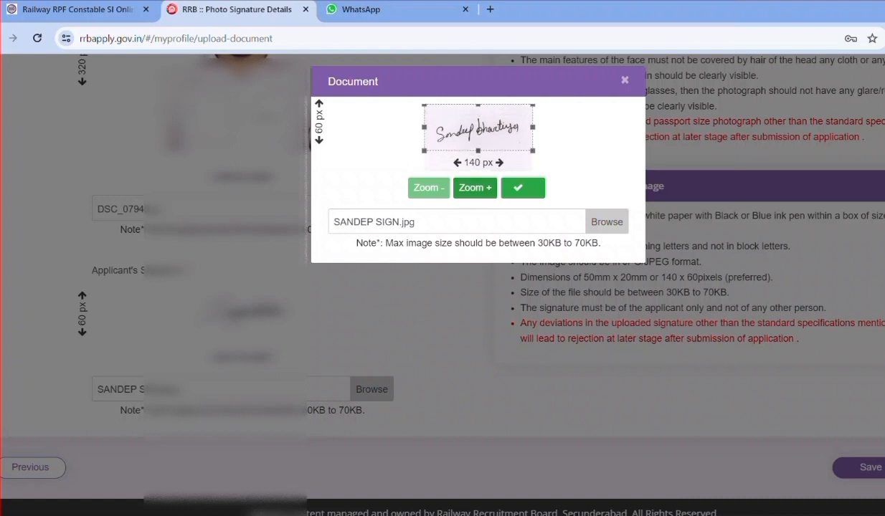
click(474, 188)
click(475, 188)
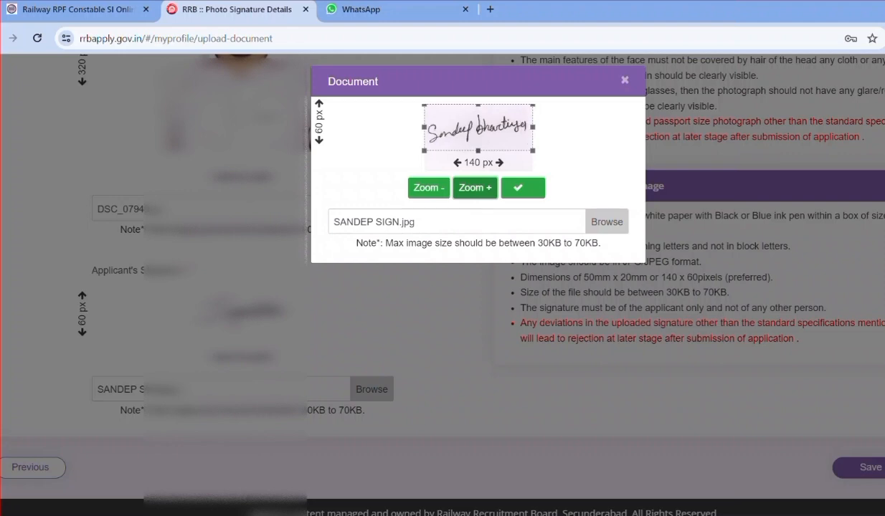
click(523, 187)
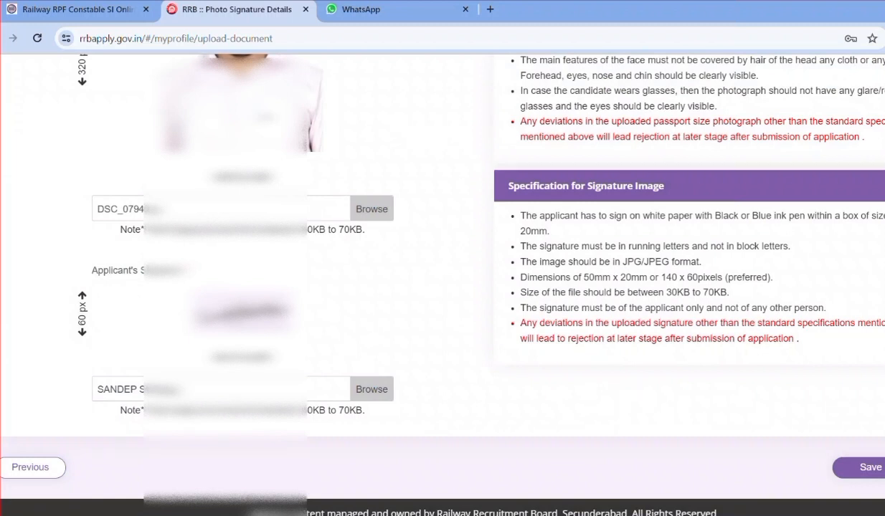
Save the photo and signature, tick 'I hereby declare', enter place PRAYGRAJ, then preview
click(865, 467)
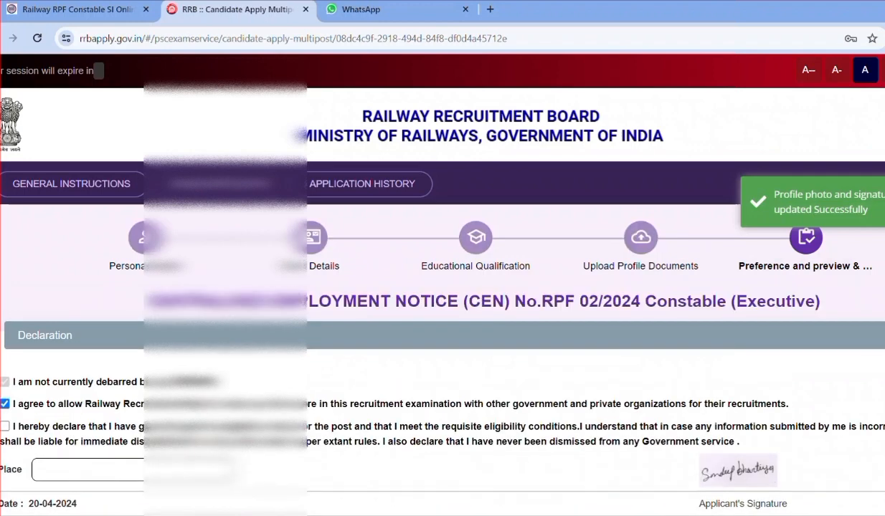
scroll(442, 287, down, 2)
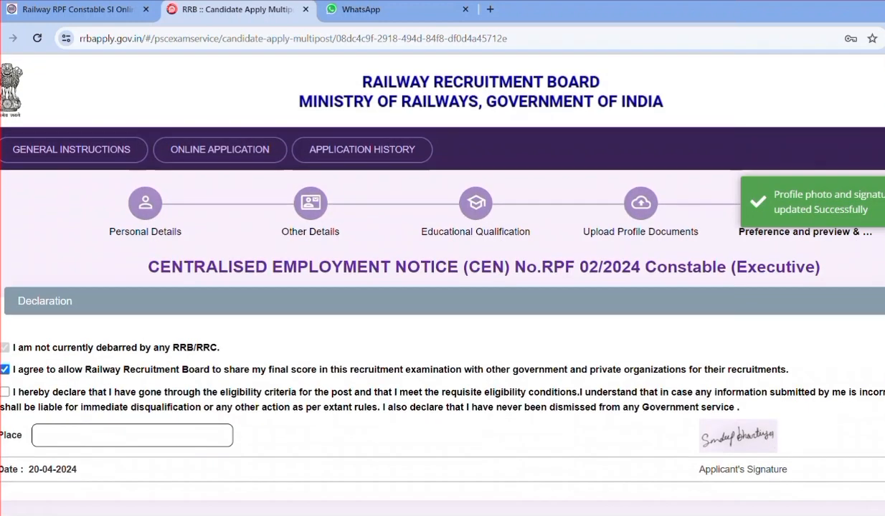
click(5, 328)
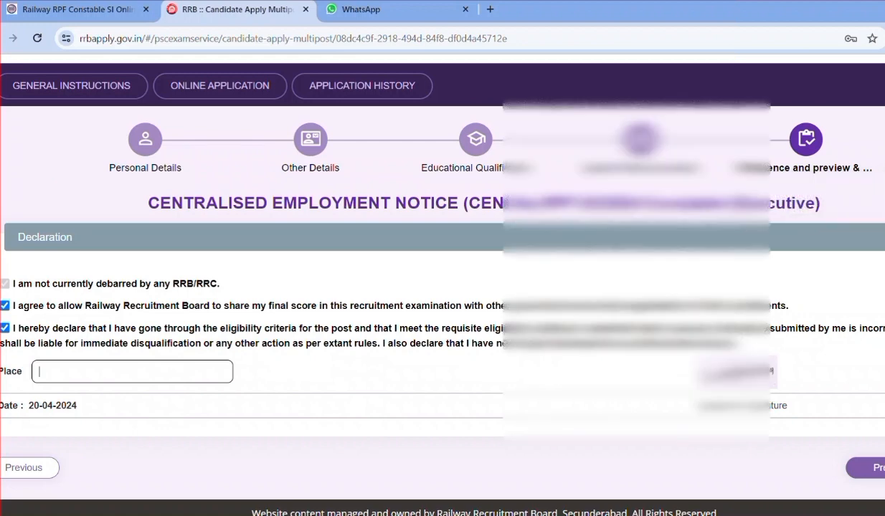
text(PRAYGRAJ)
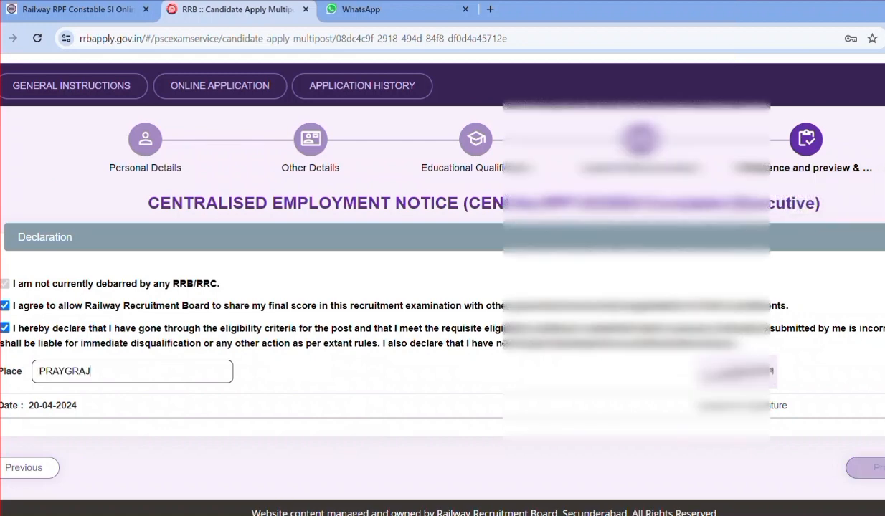
click(878, 468)
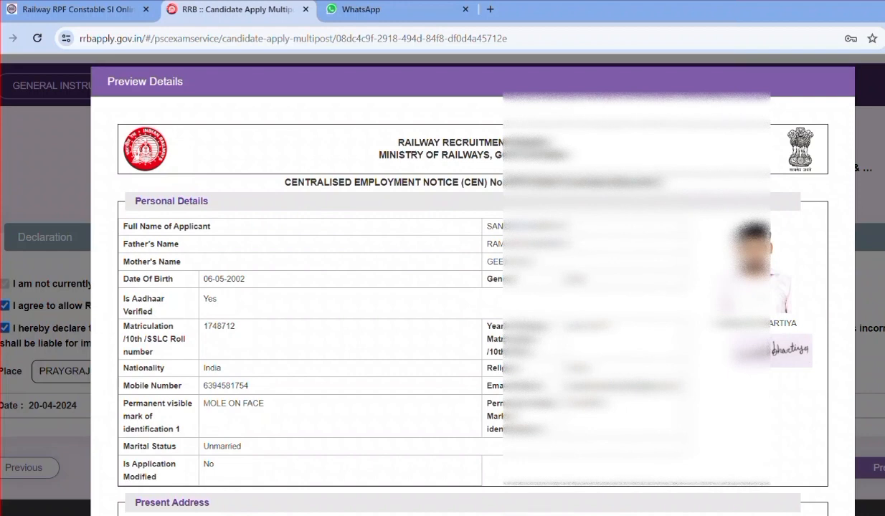
Review the Preview Details and confirm final submission of the Constable (Executive) application
scroll(472, 287, down, 5)
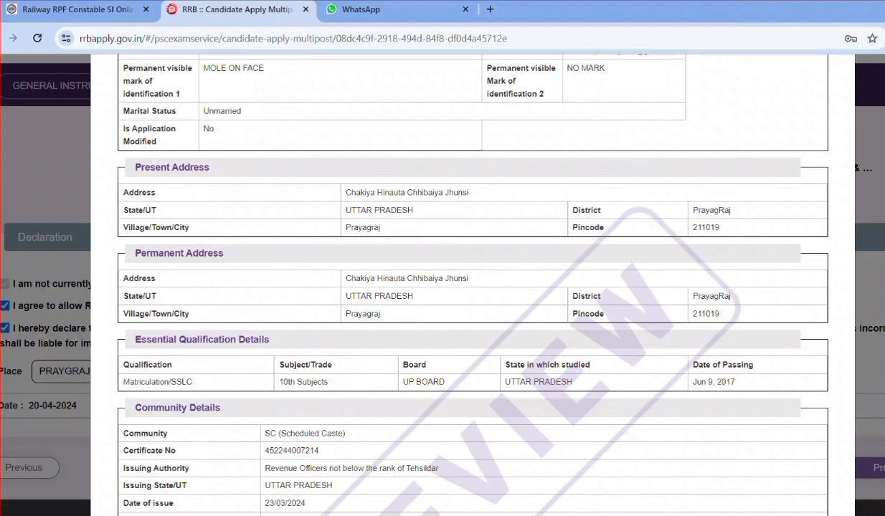
scroll(473, 287, down, 10)
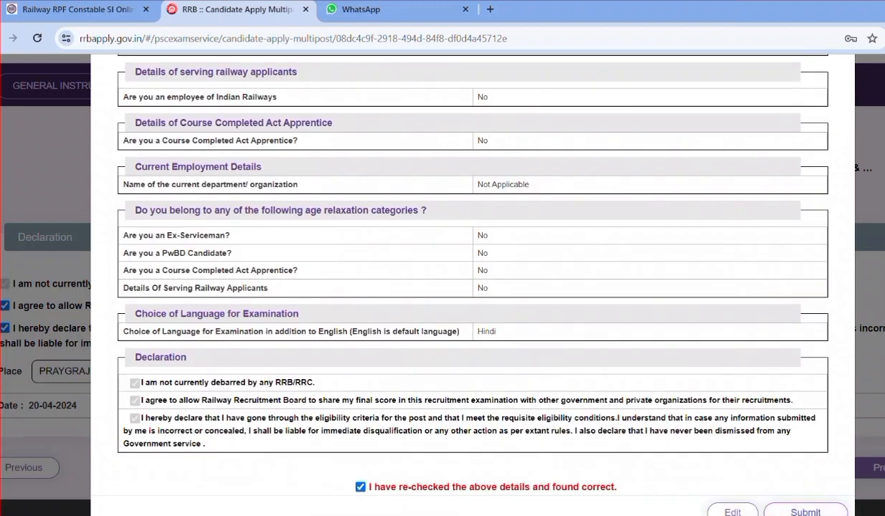
click(806, 512)
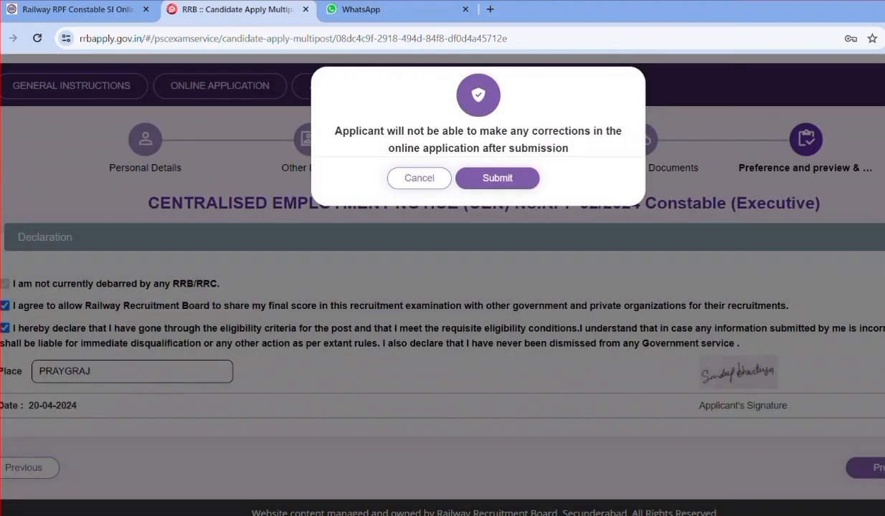
click(497, 179)
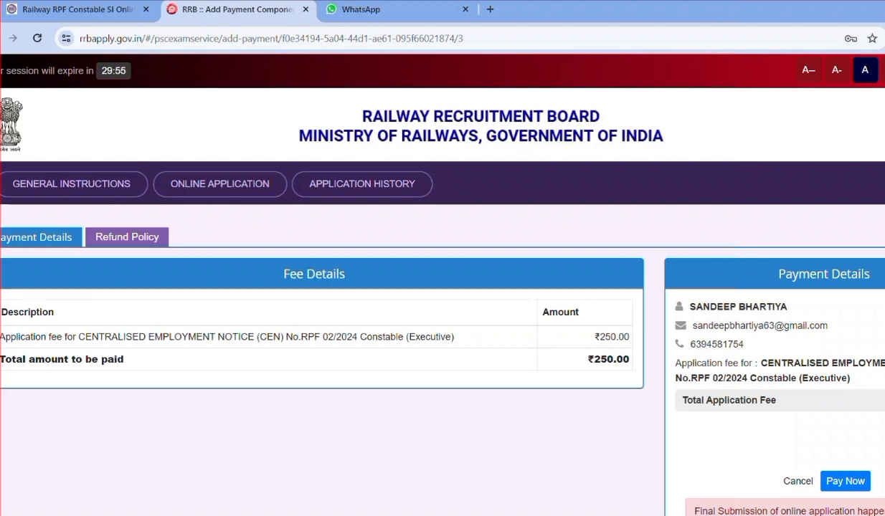
Choose Pay Now, agree to the non-refundable Terms & Conditions, and proceed to SBIePay
click(846, 481)
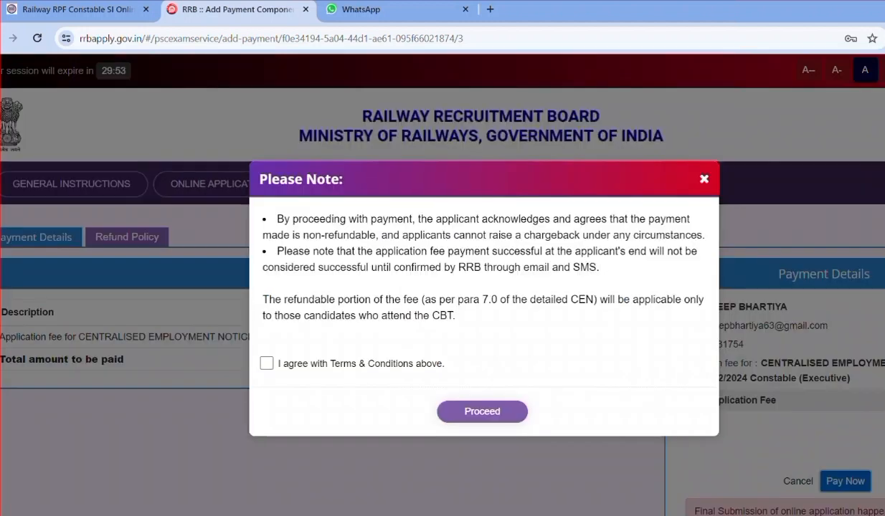
click(267, 364)
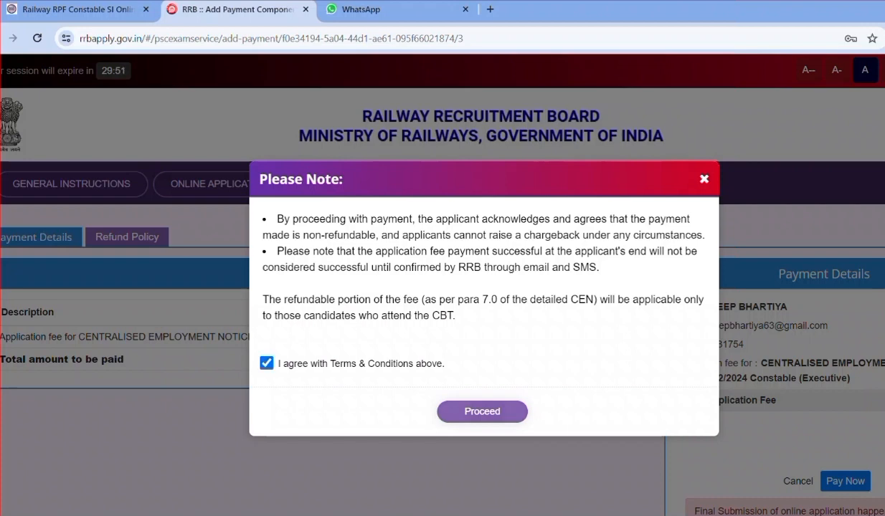
click(482, 411)
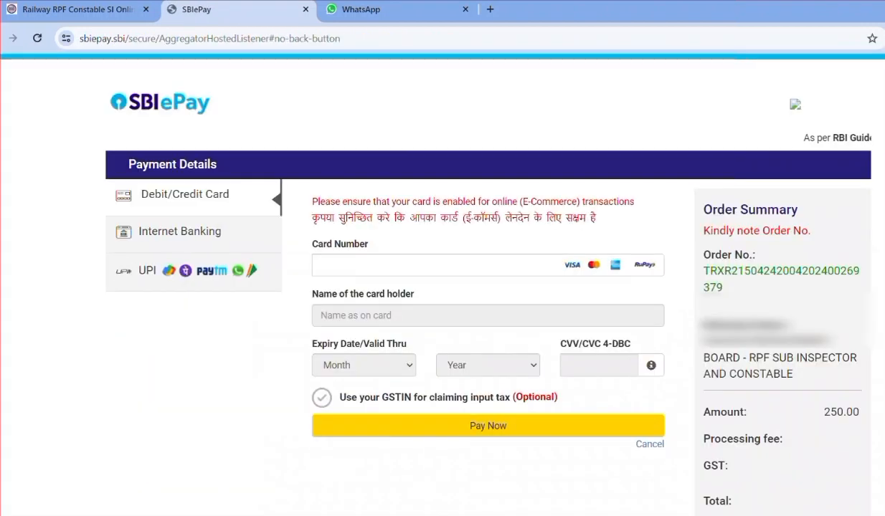
Pay the ₹250 fee with UPI QR in SBIePay, leaving the GSTIN details empty
click(179, 271)
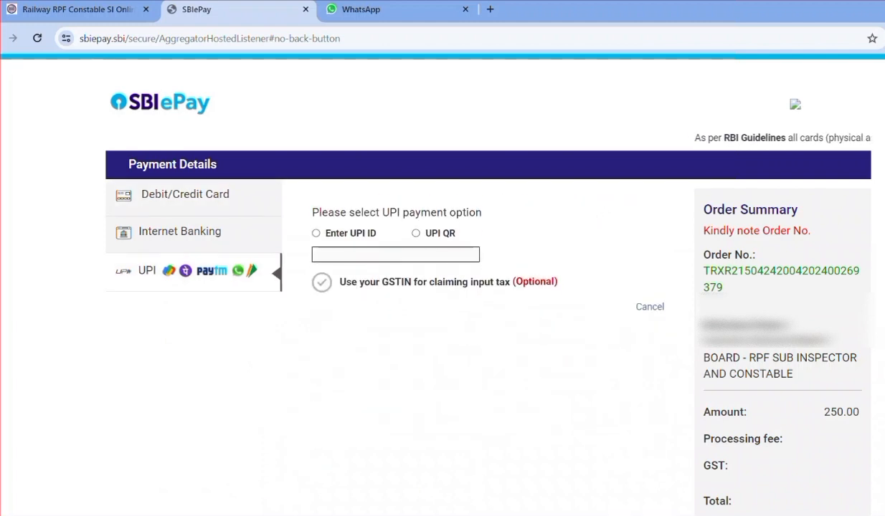
click(323, 283)
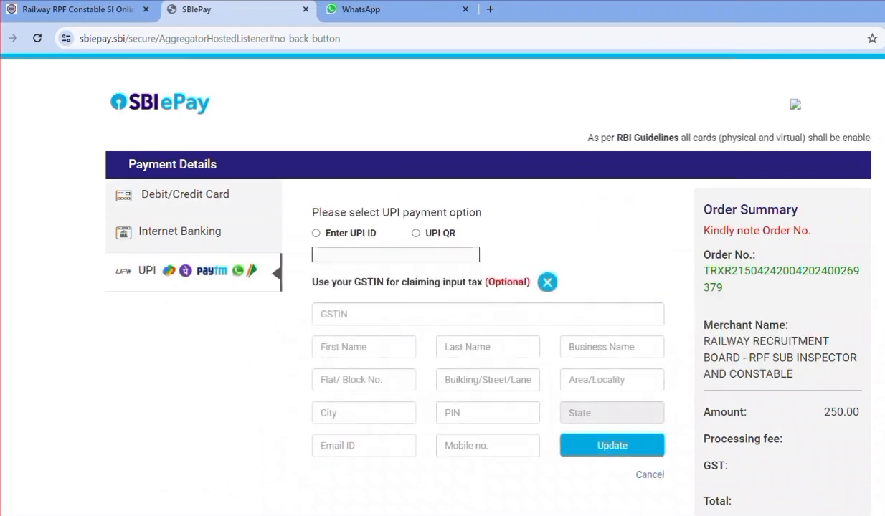
click(547, 283)
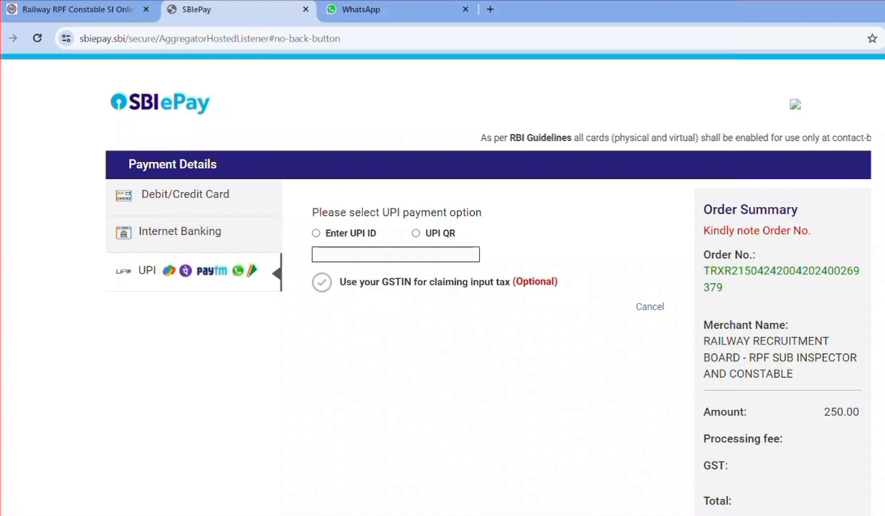
click(416, 233)
click(488, 311)
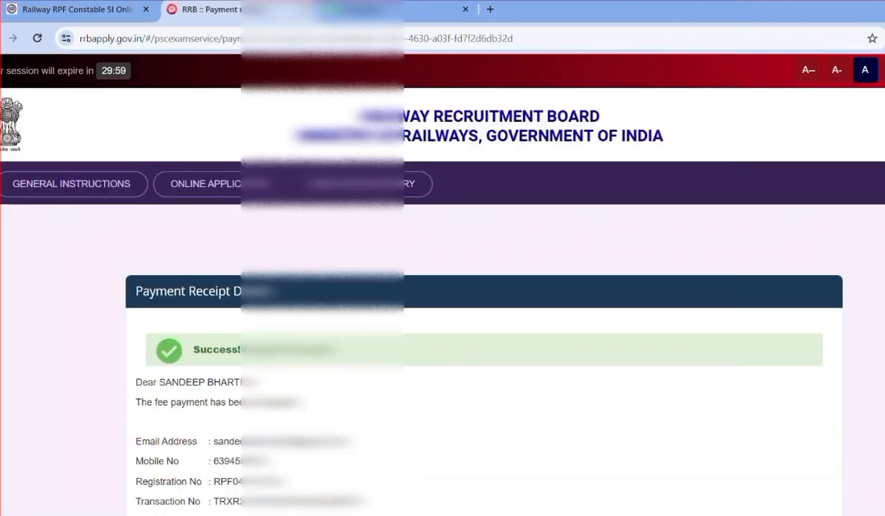
Review the ₹250 Paid fee receipt, then start and cancel printing it
scroll(442, 286, down, 4)
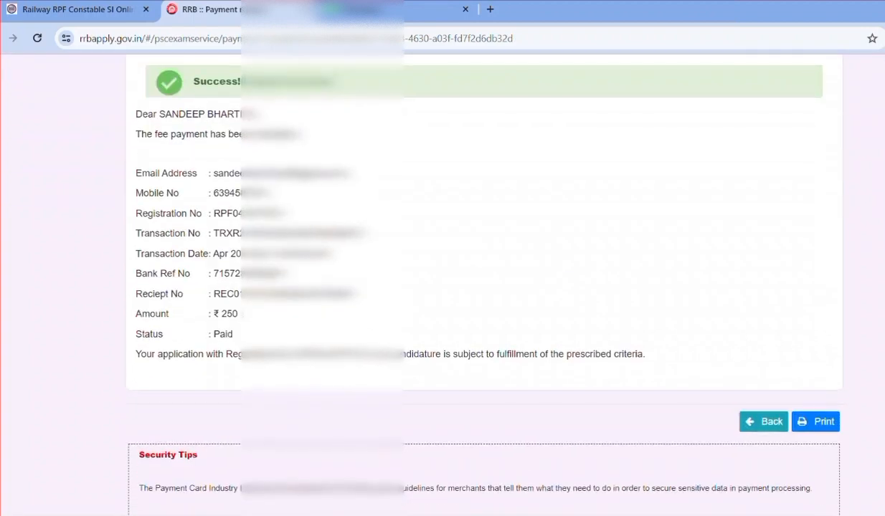
scroll(443, 287, down, 2)
scroll(443, 286, up, 2)
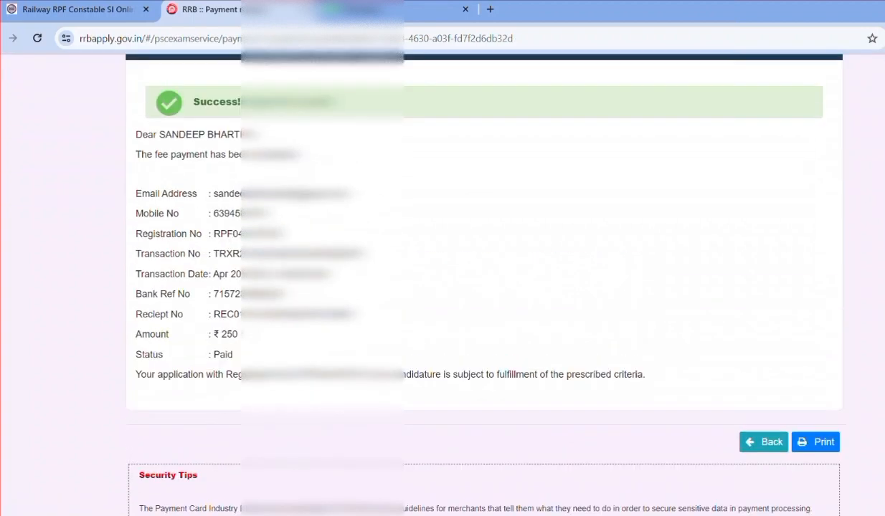
scroll(443, 287, up, 2)
scroll(442, 287, down, 3)
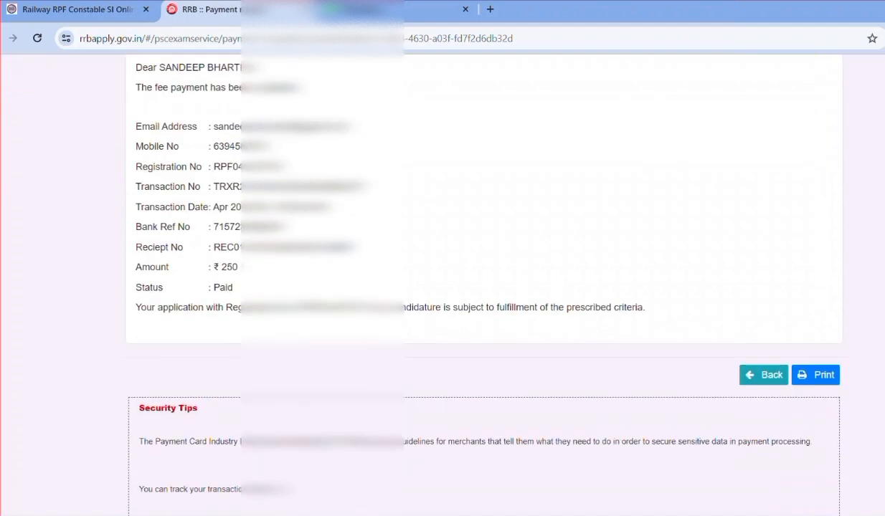
click(815, 375)
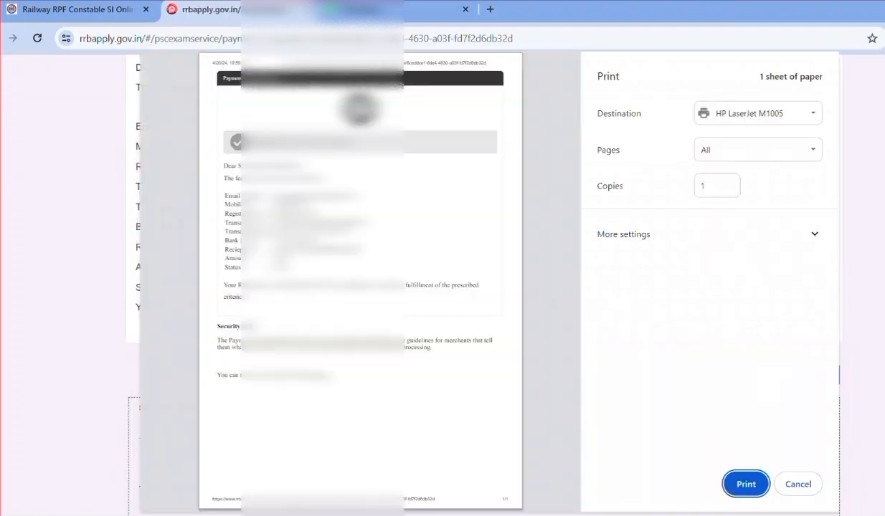
click(798, 485)
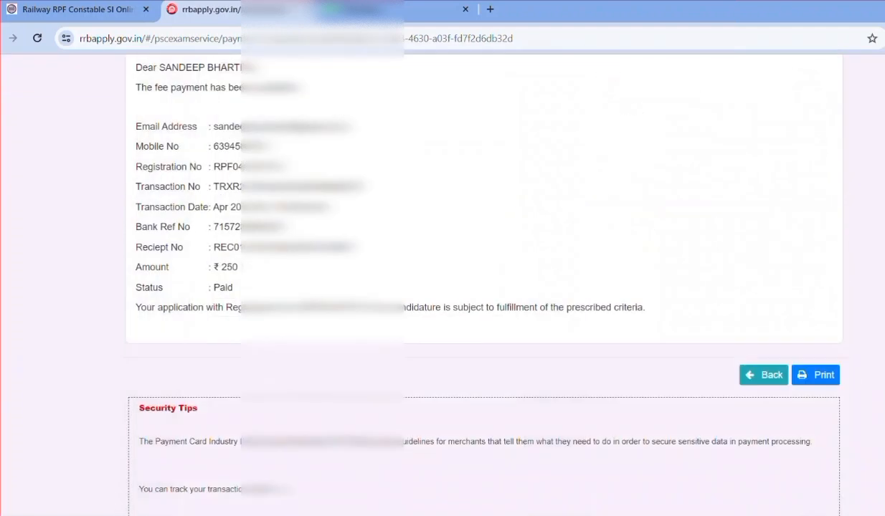
scroll(443, 287, up, 5)
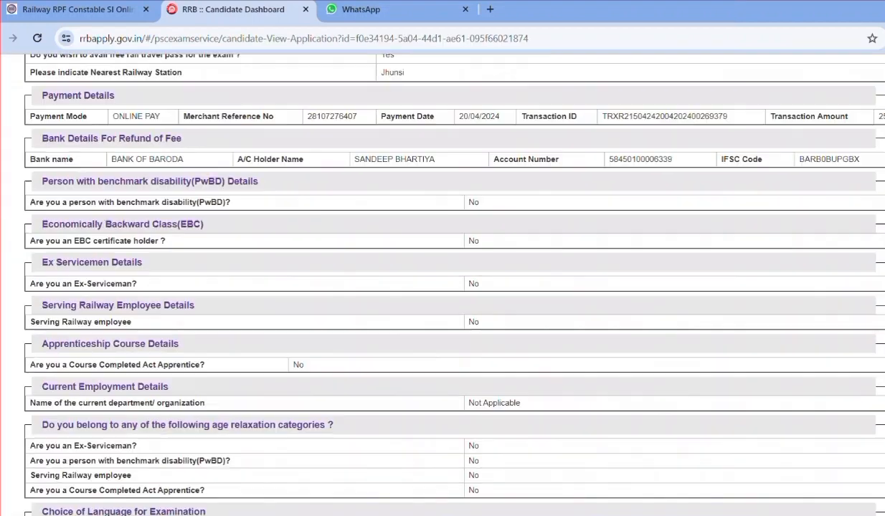
Scroll through the submitted application's personal, address, qualification and community details
scroll(442, 287, down, 5)
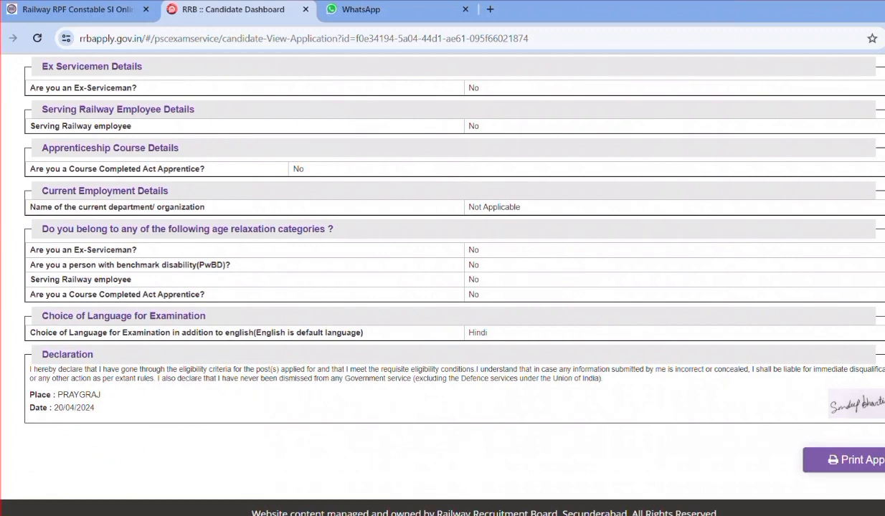
scroll(442, 287, up, 15)
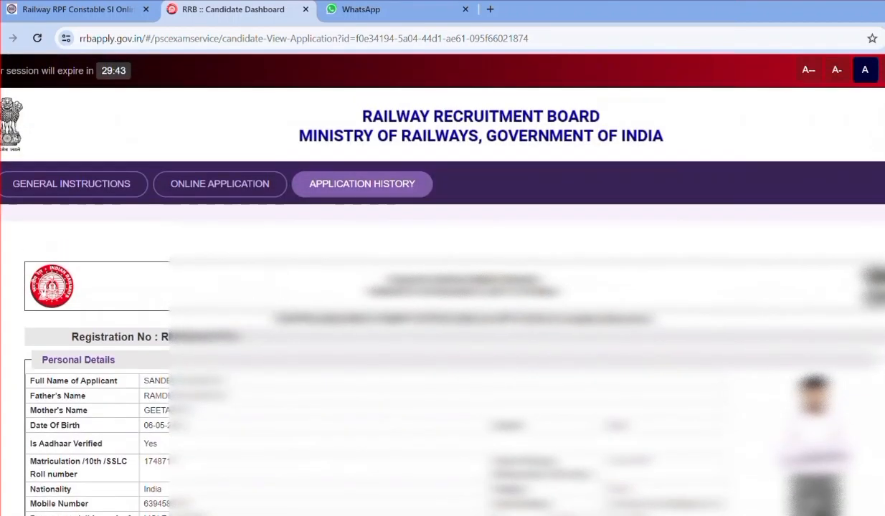
scroll(443, 287, down, 4)
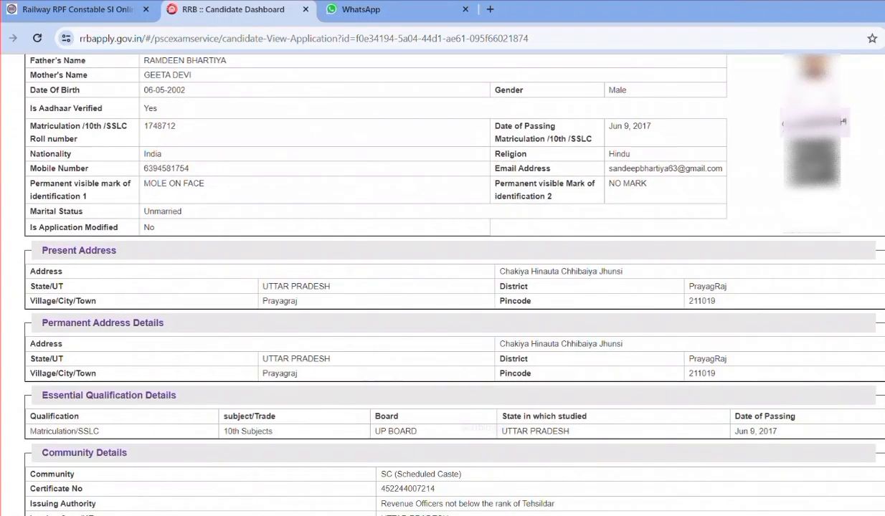